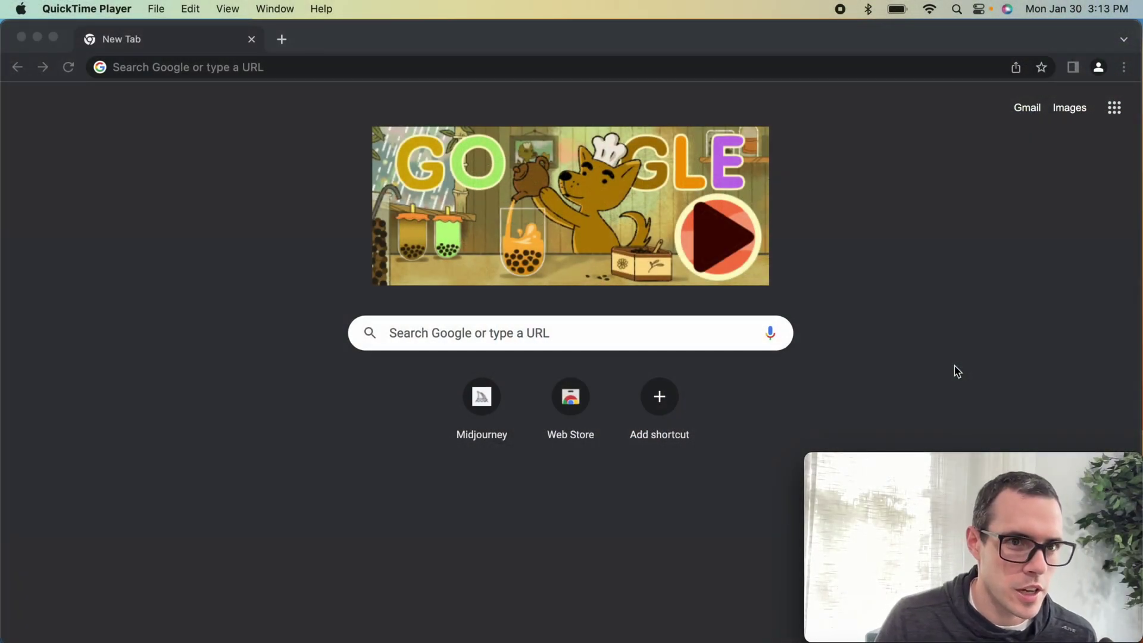
Go to midjourney.com and choose Join the Beta on the homepage
left_click(686, 72)
type("midjourney.com")
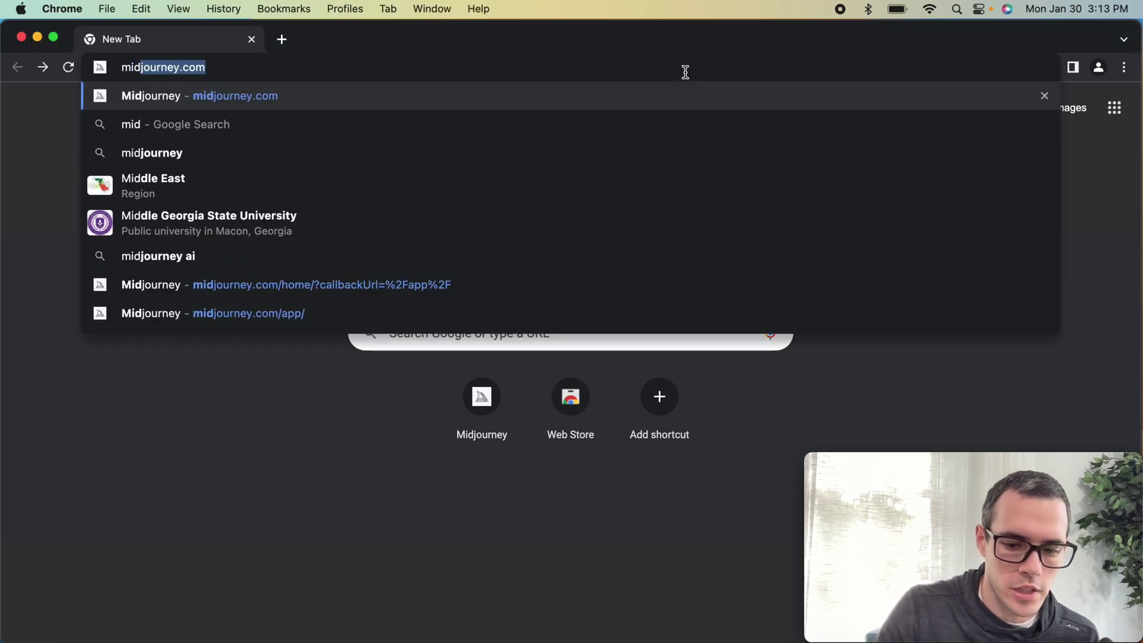
key("Return")
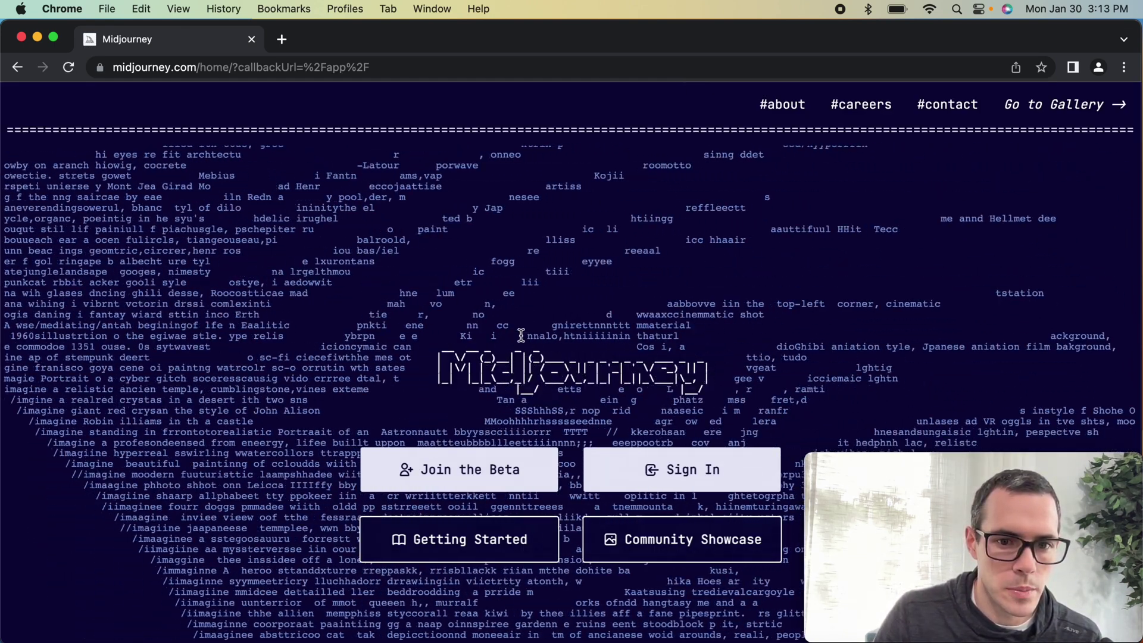
left_click(477, 480)
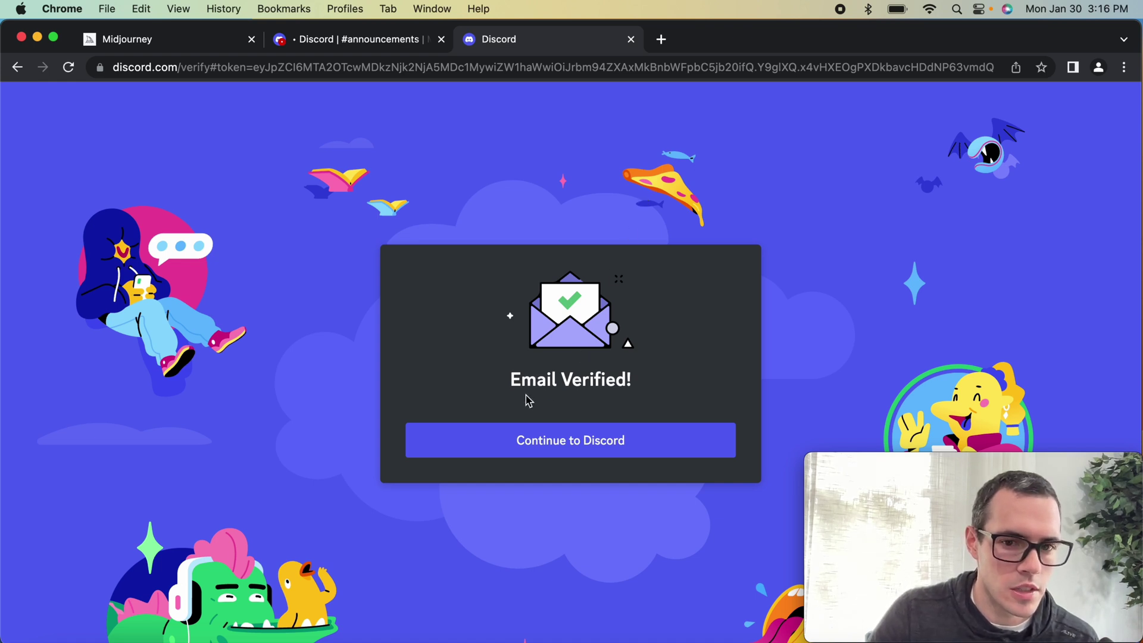
Continue from email verification into Discord and launch the Discord desktop app
left_click(532, 435)
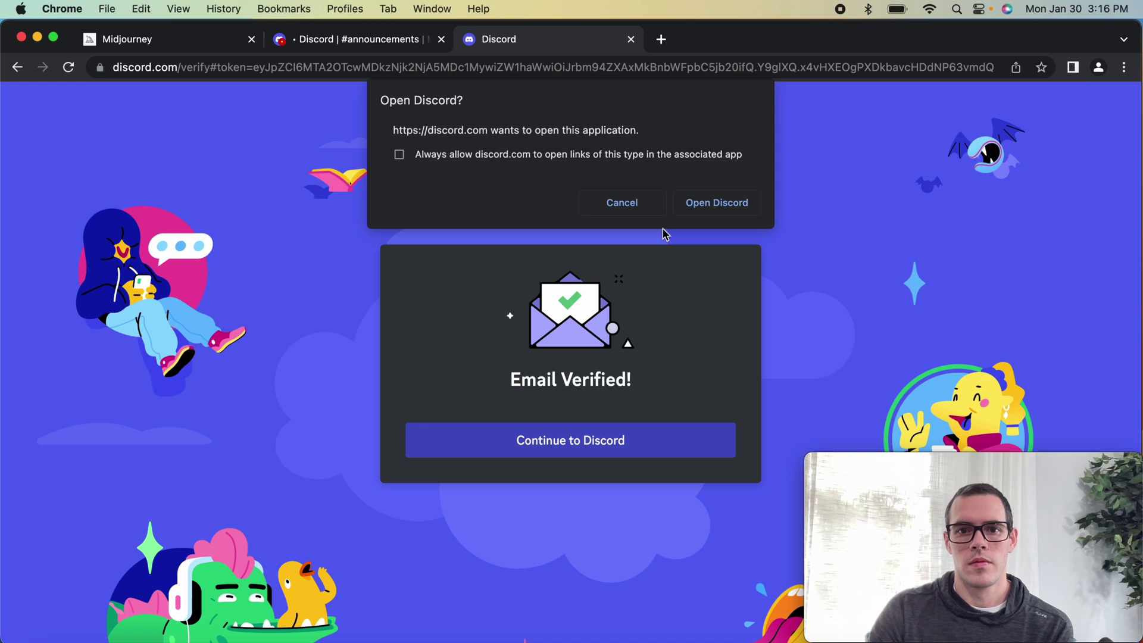
left_click(709, 206)
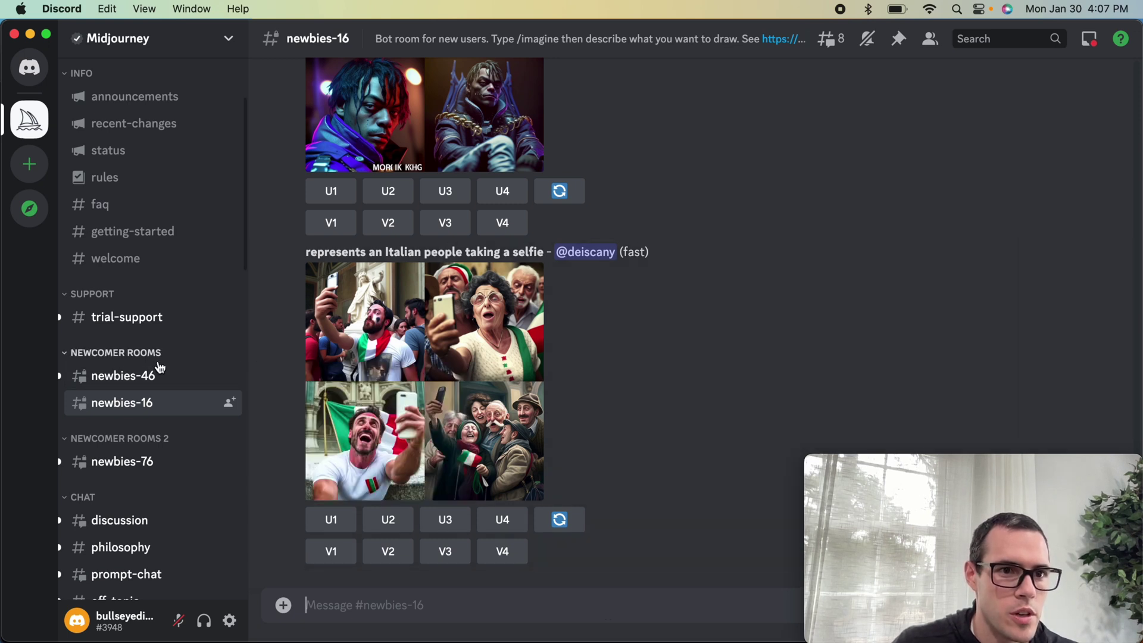
Run /settings to show the bot's panel: MJ version 4, Base quality, Style med
mouse_move(138, 413)
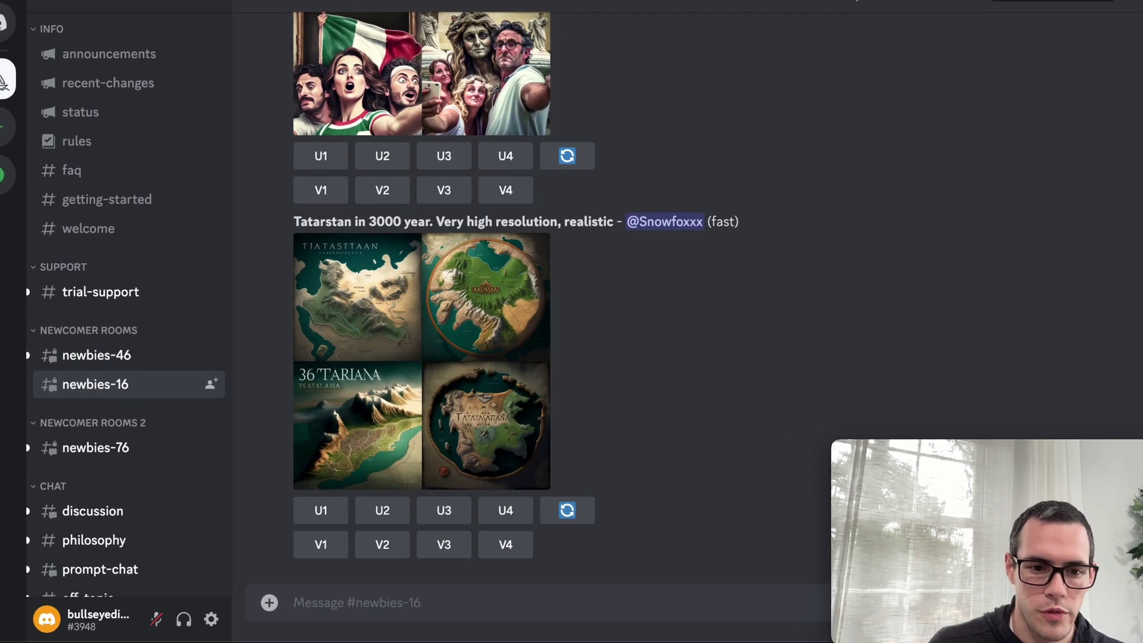
type("/sett")
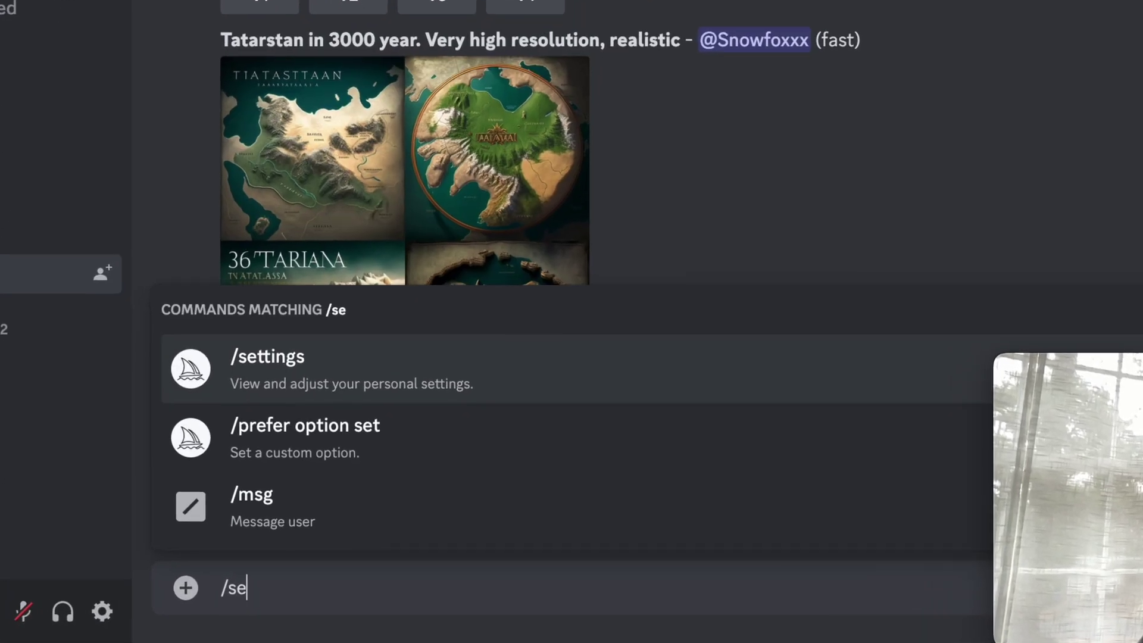
left_click(193, 465)
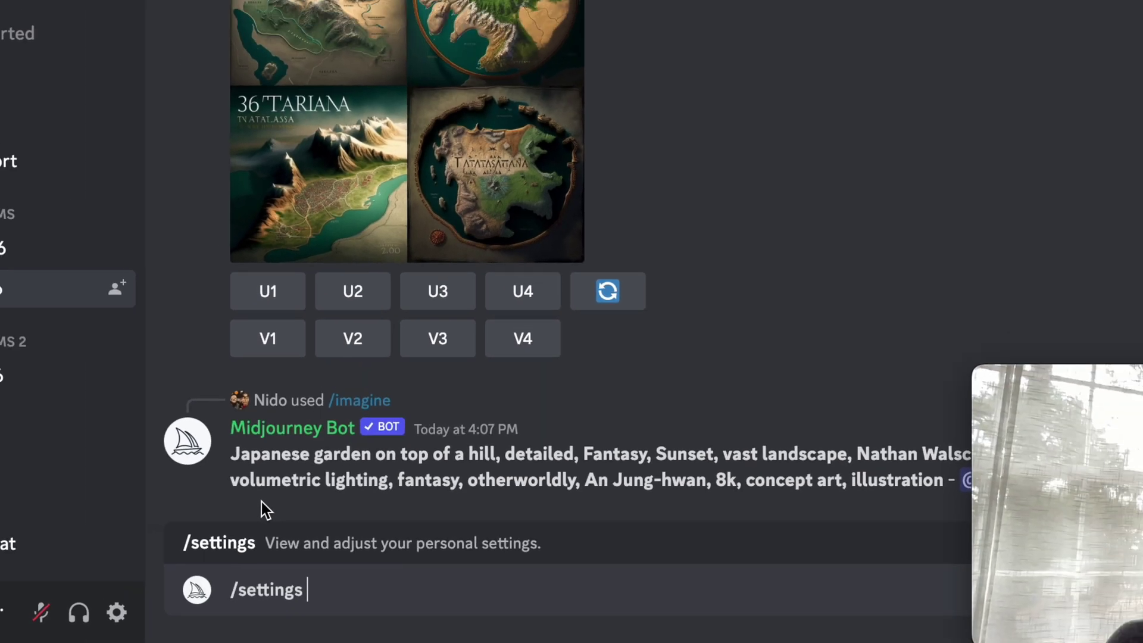
key("Return")
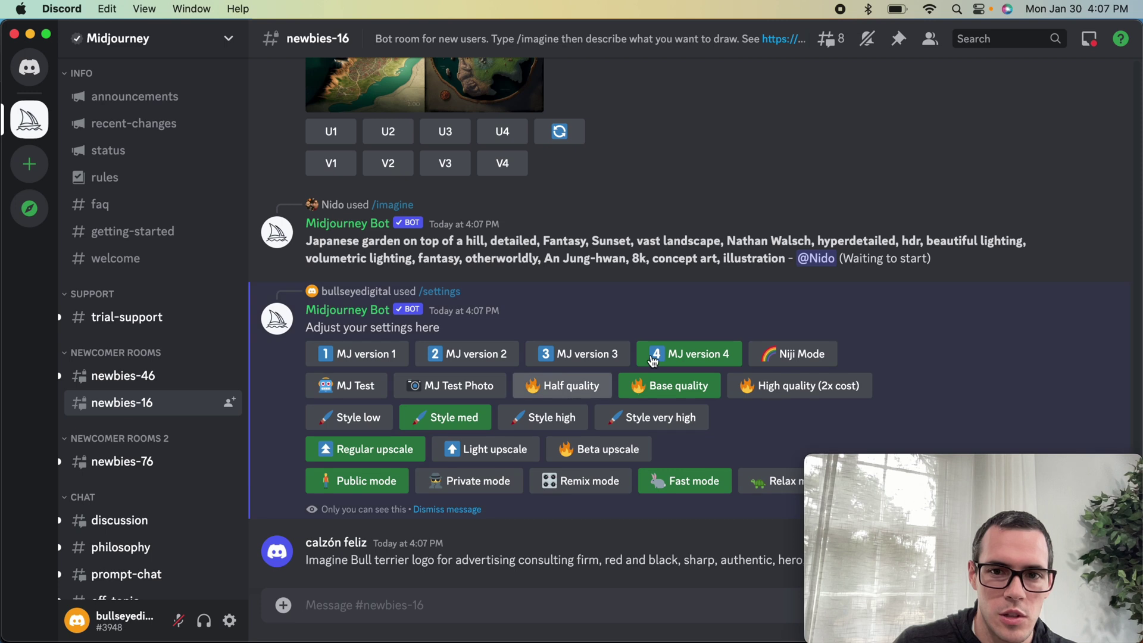
scroll(785, 317, "up", 1)
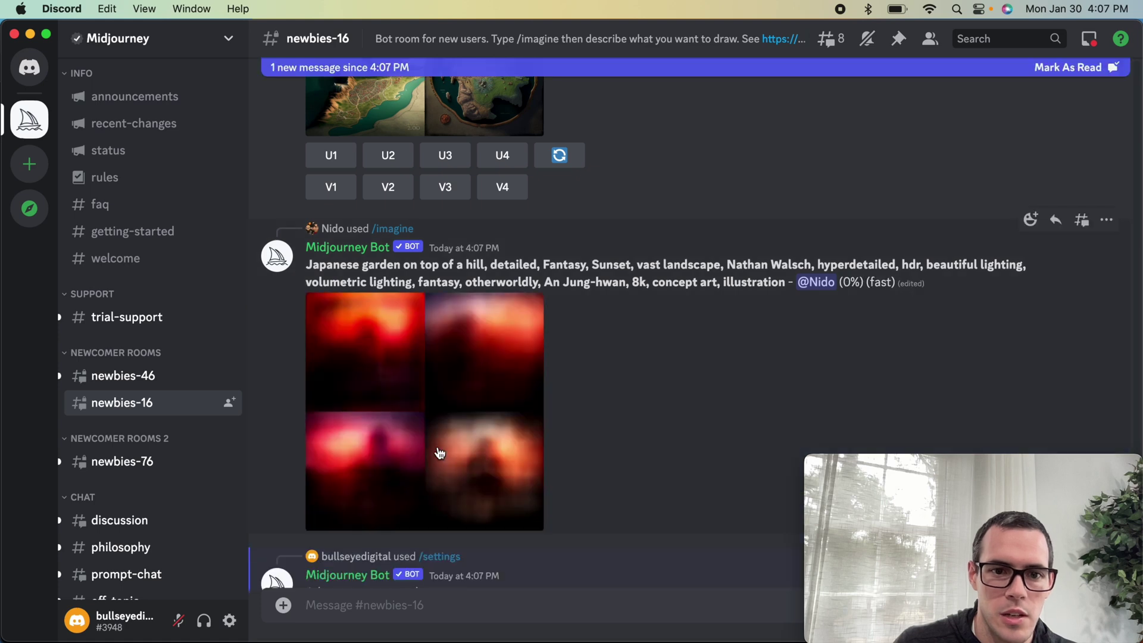
scroll(648, 382, "up", 10)
scroll(649, 382, "up", 3)
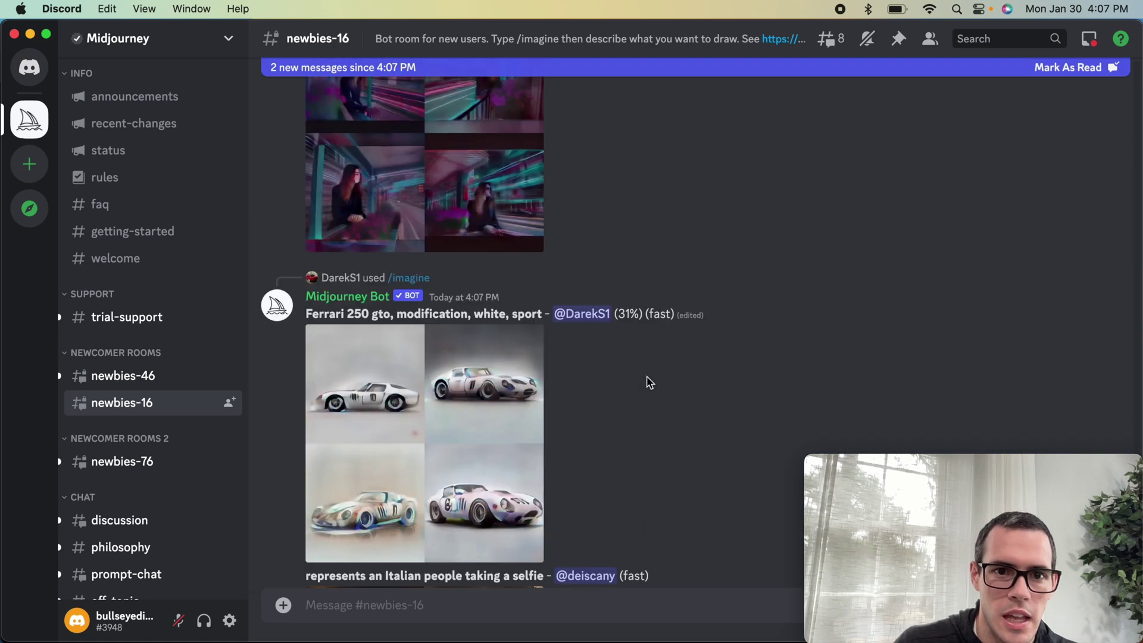
scroll(649, 383, "down", 15)
scroll(649, 382, "up", 5)
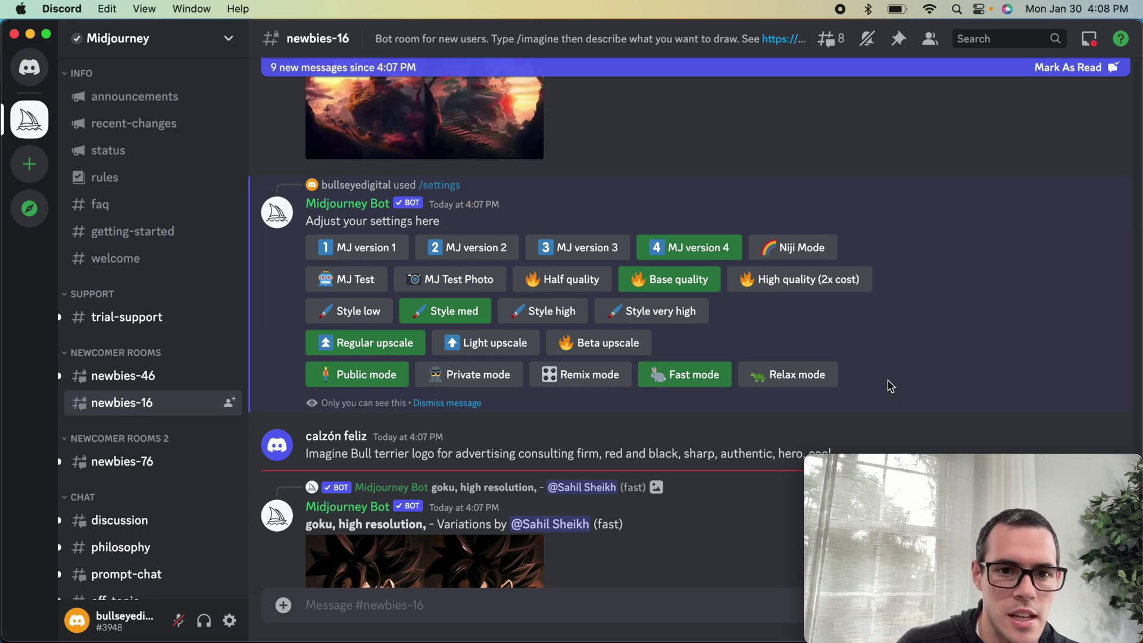
scroll(891, 387, "down", 20)
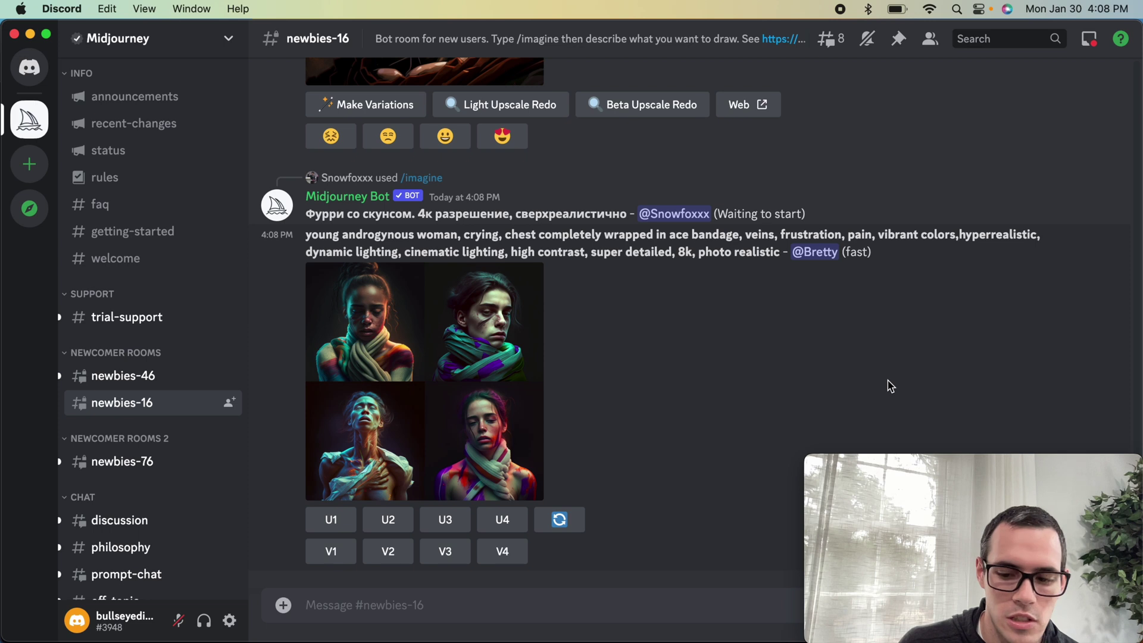
Run /imagine with 'sunset in the grand canyon vector art, 2d, sticker, minimalist'
type("/")
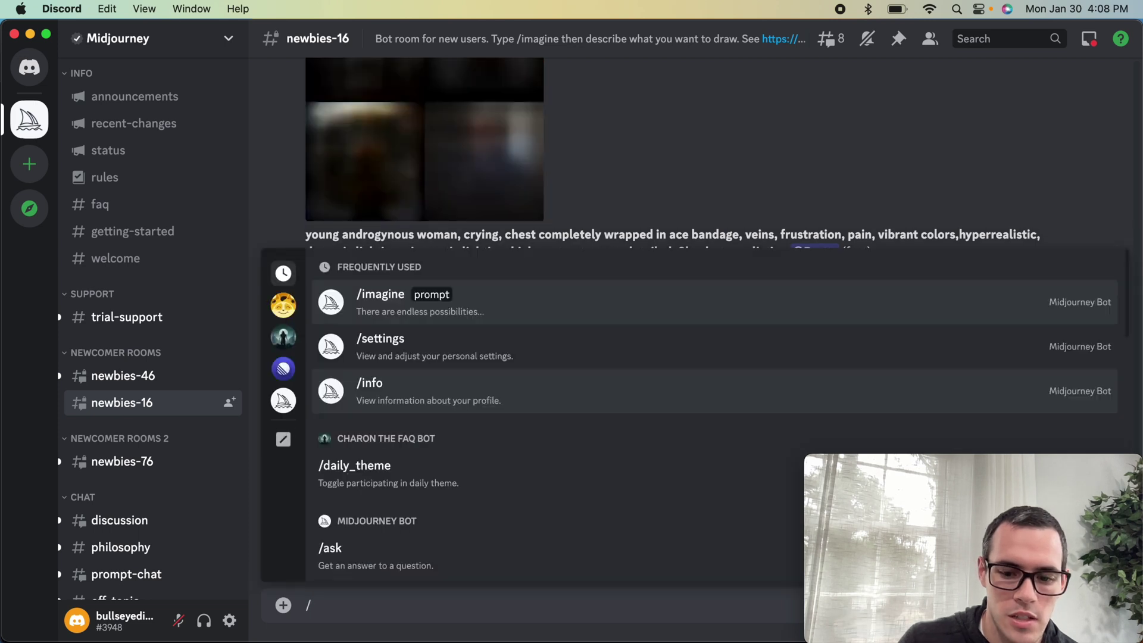
type("imagine")
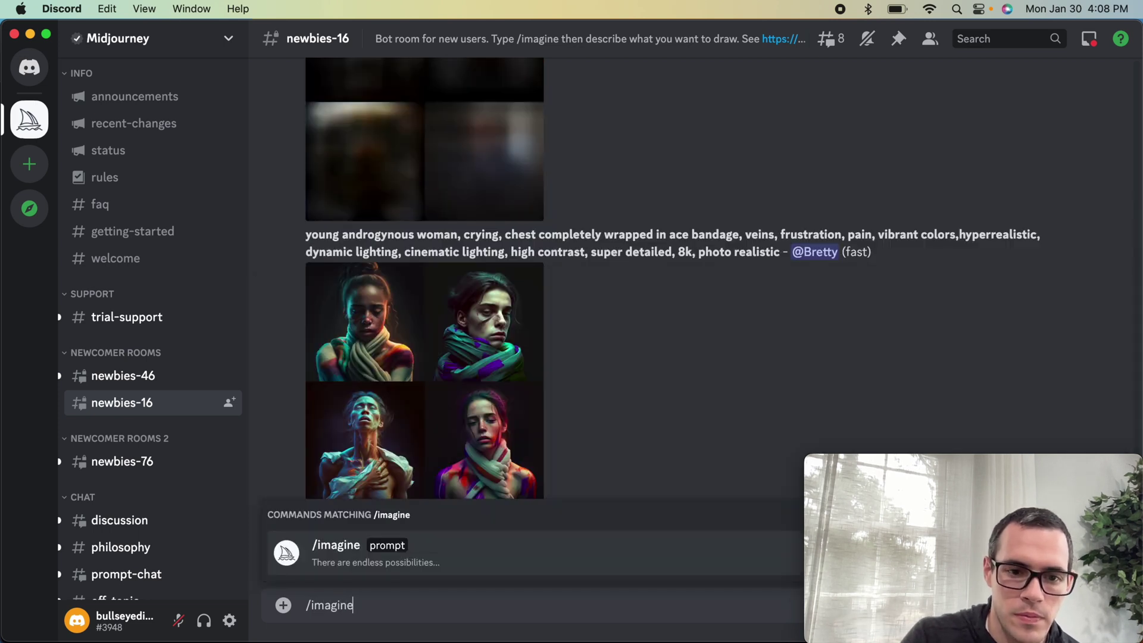
left_click(577, 556)
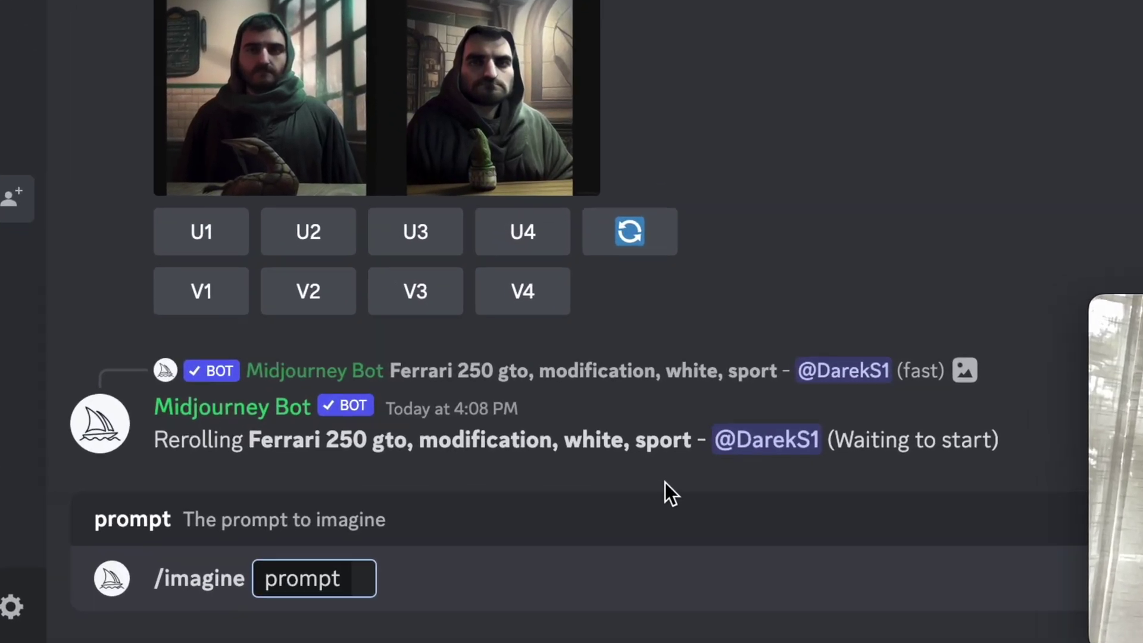
type("sunset")
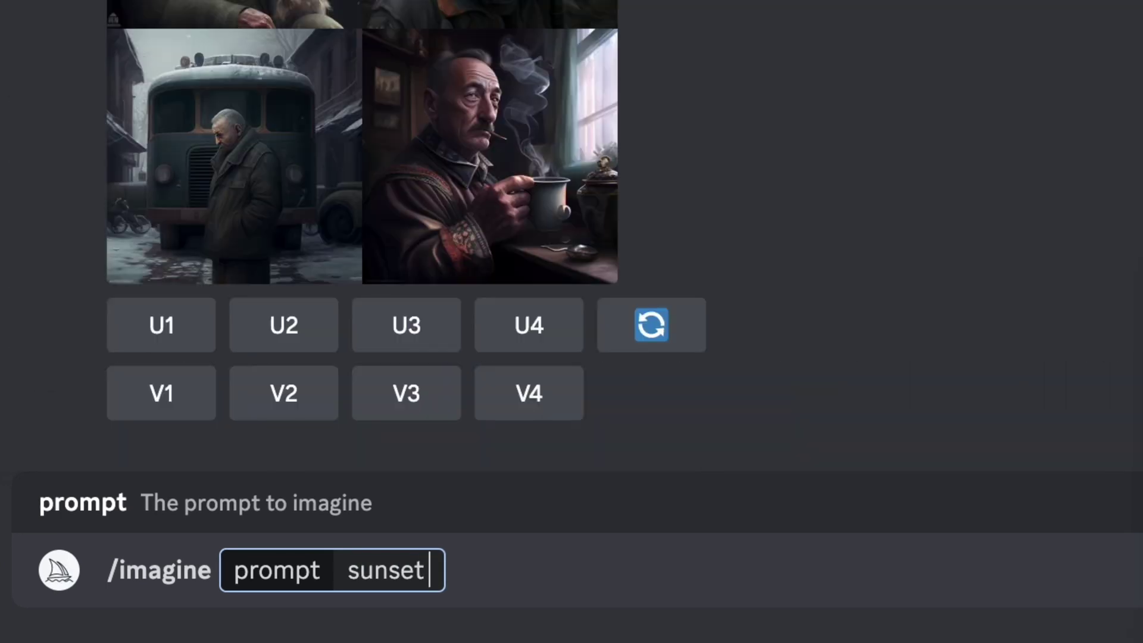
type(" in the grand canyon")
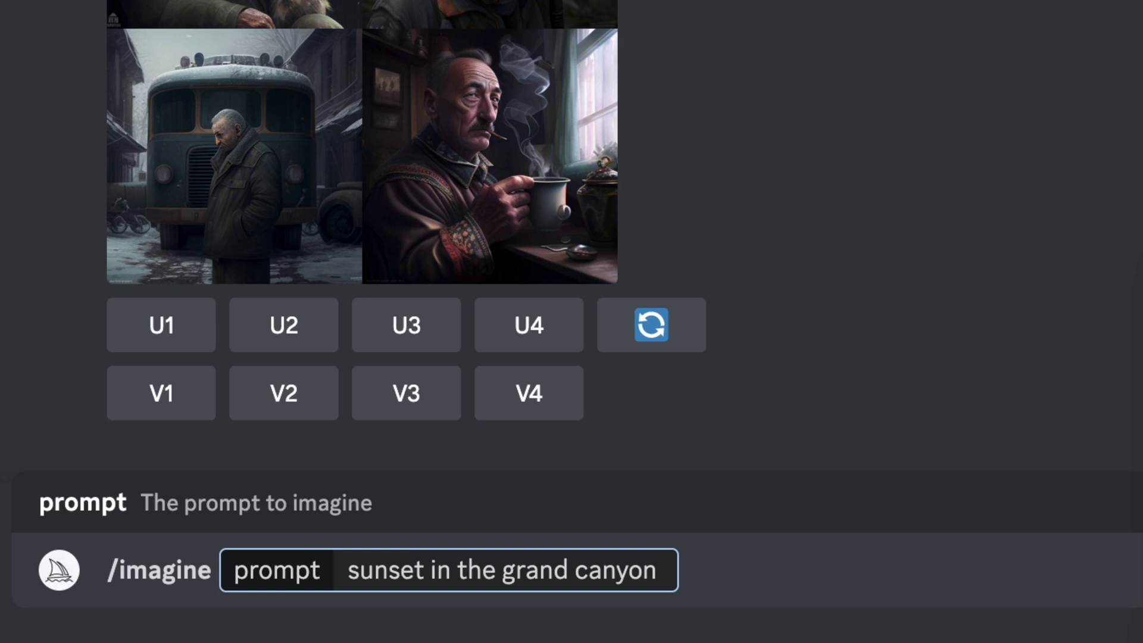
type("vector art, ")
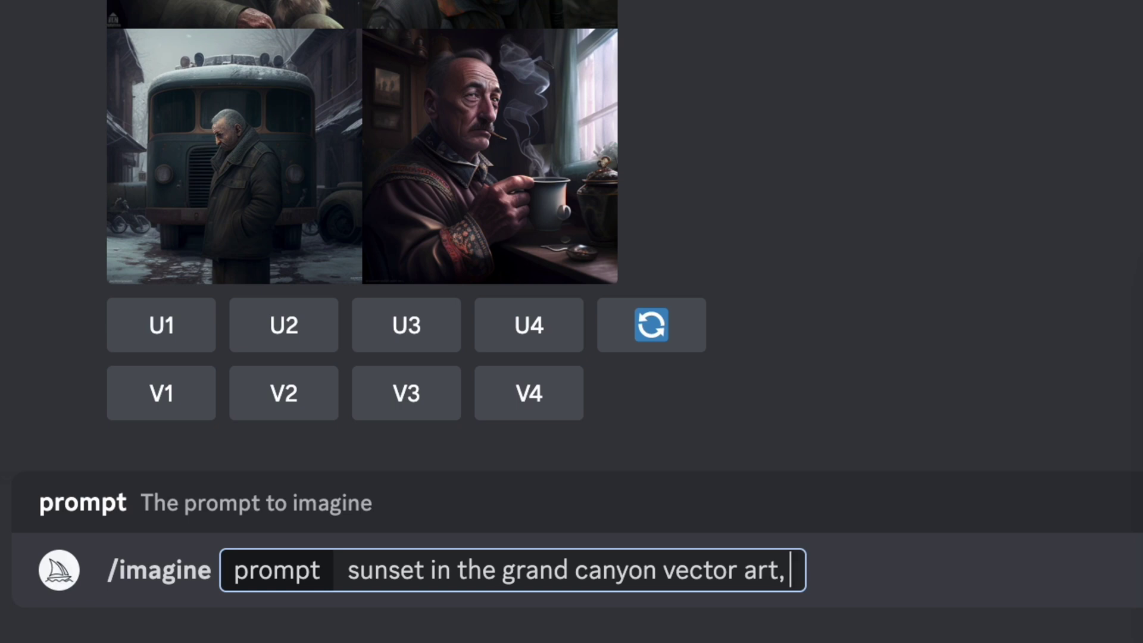
type("2d, ")
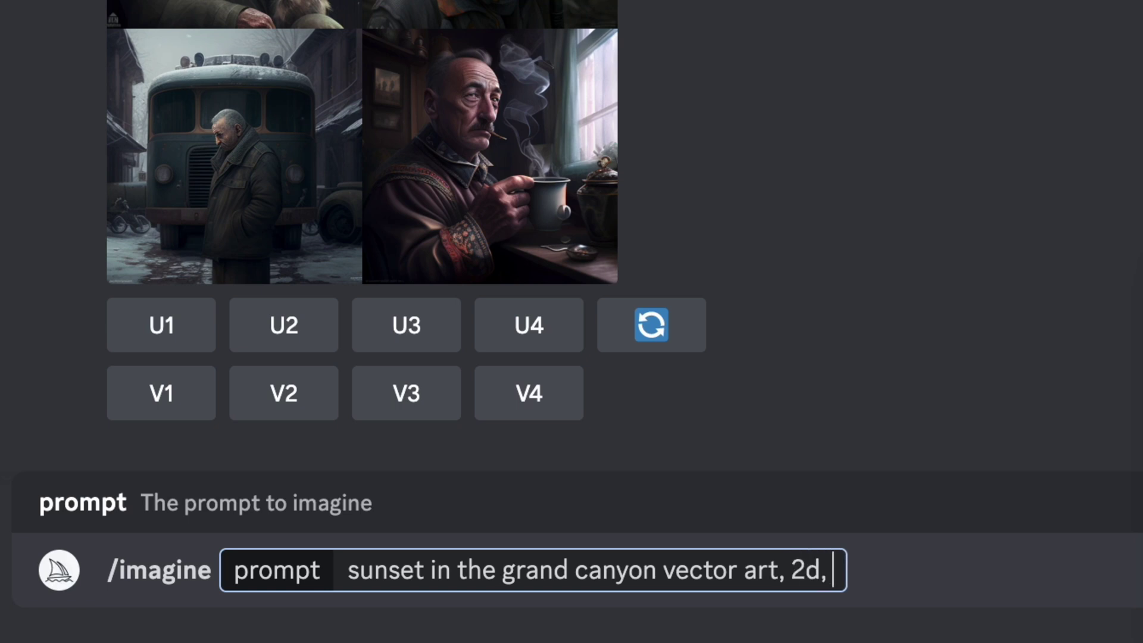
type("sticker, m")
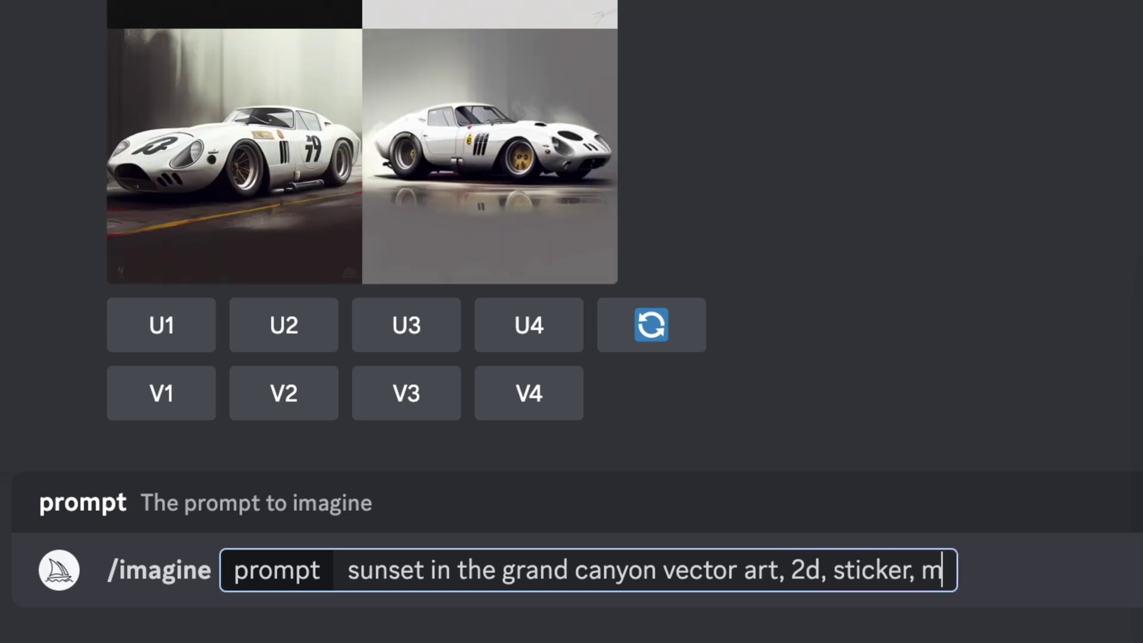
type("inimalist")
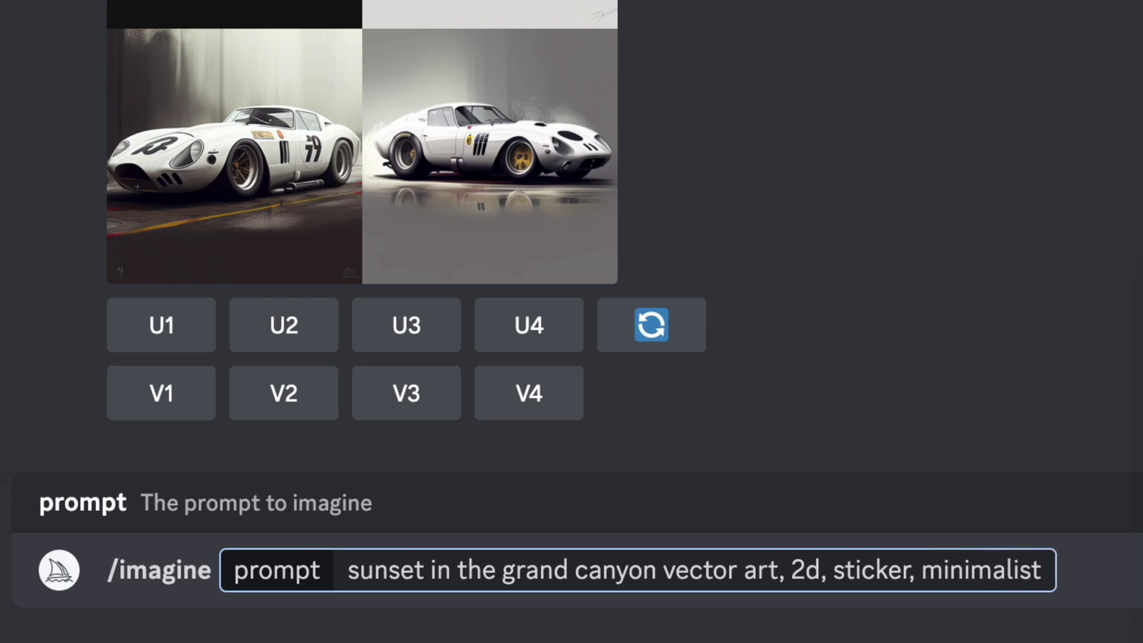
key("Return")
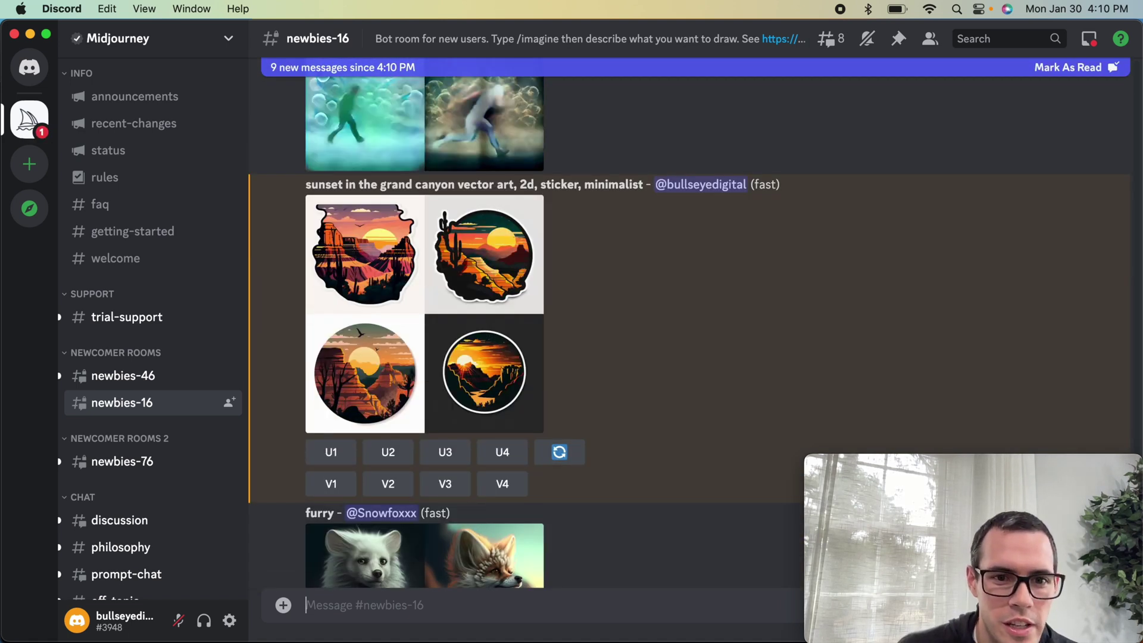
left_click(392, 277)
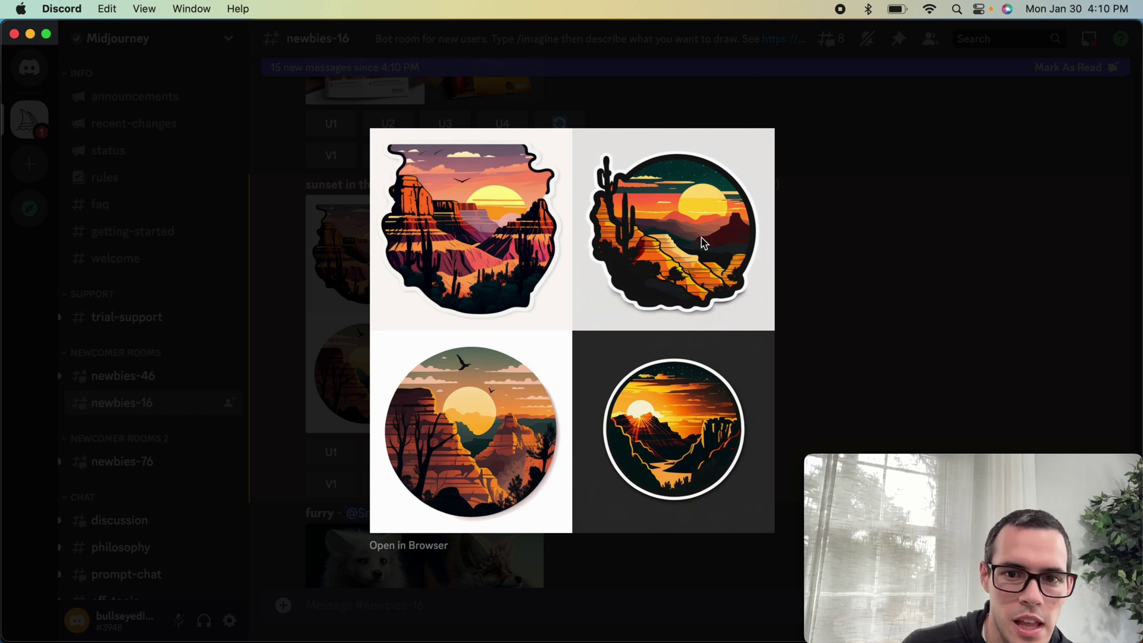
left_click(837, 355)
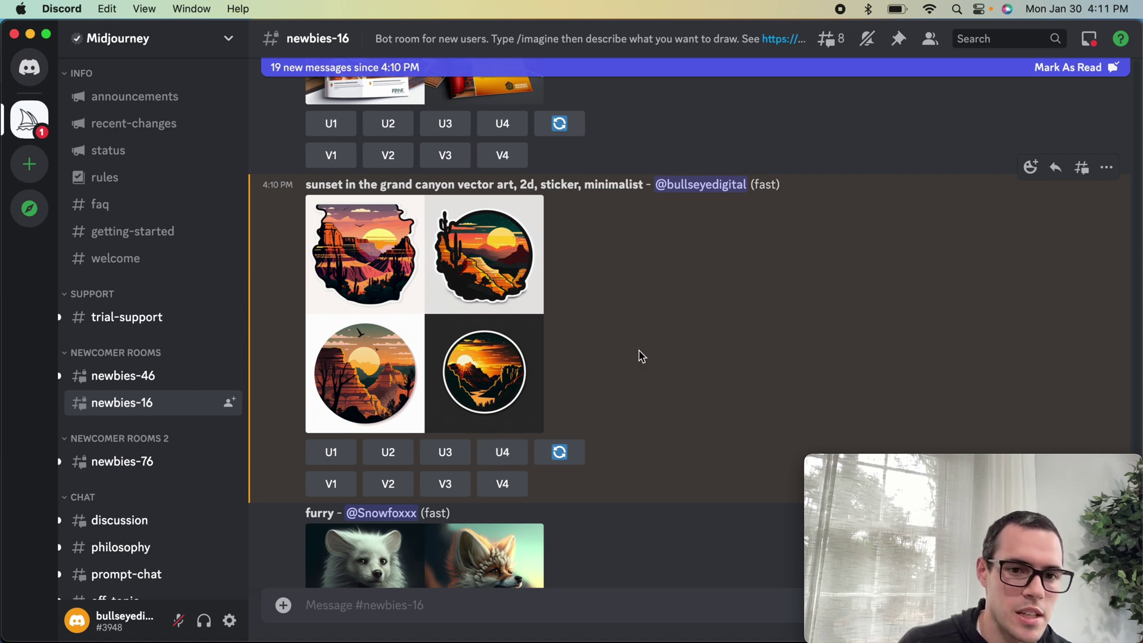
left_click(453, 342)
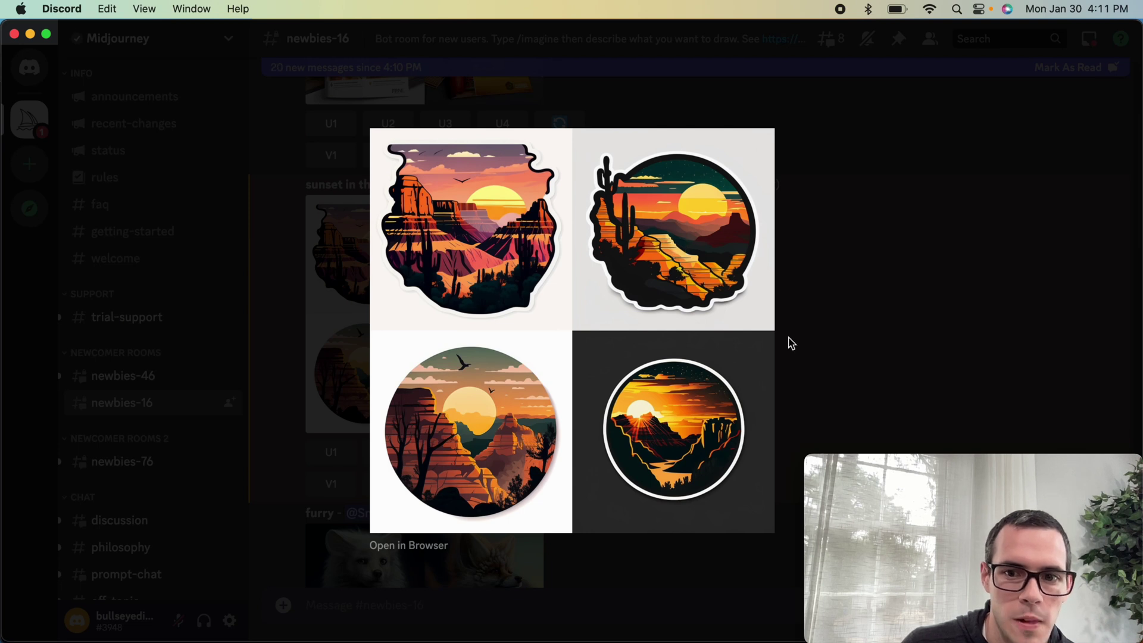
left_click(840, 352)
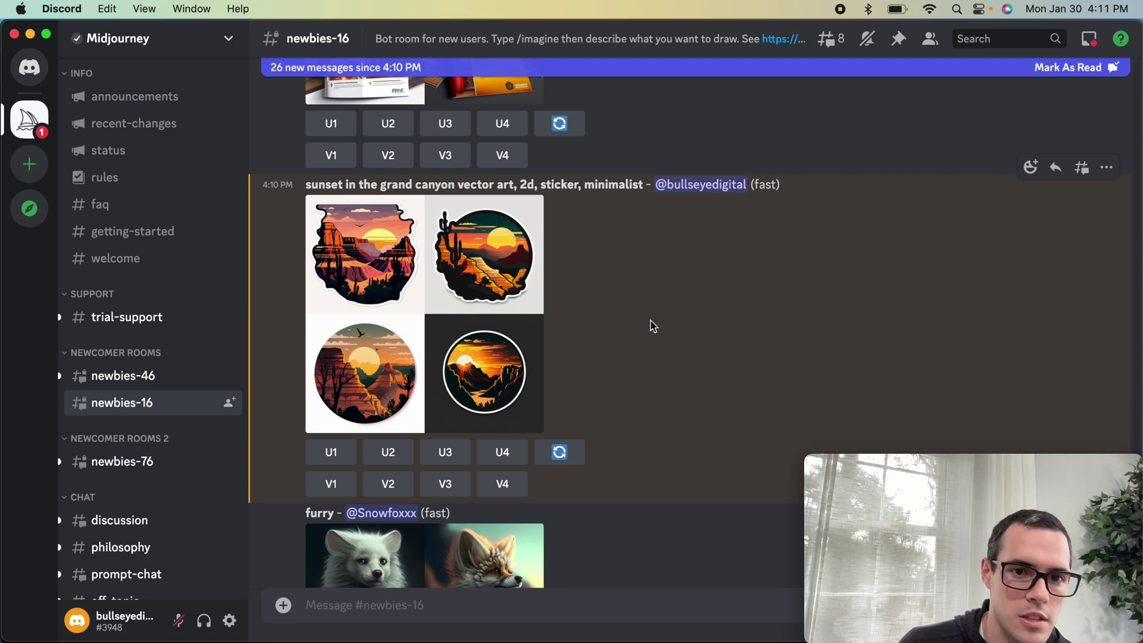
Upscale the top-right cactus sunset sticker and open it at full size in the browser
left_click(388, 454)
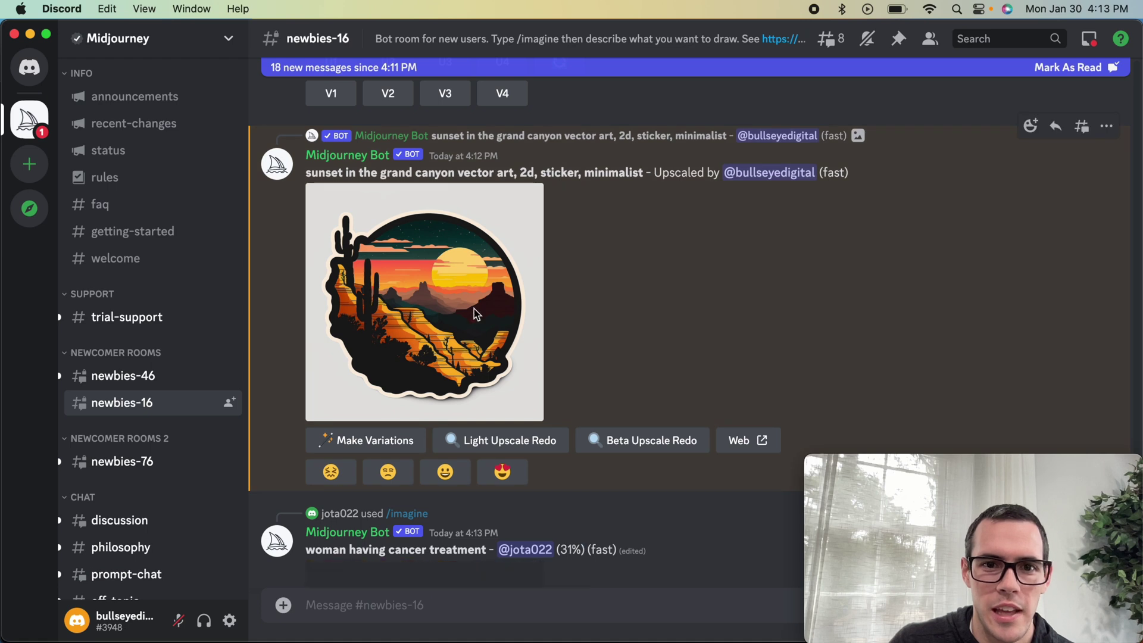
left_click(440, 305)
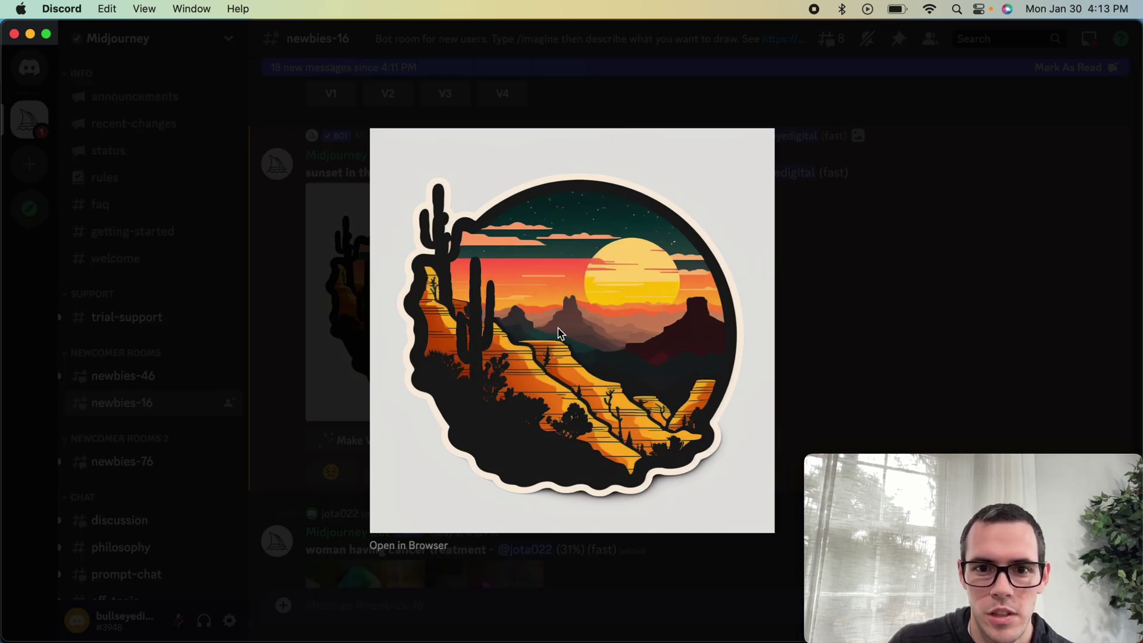
left_click(409, 546)
left_click(477, 365)
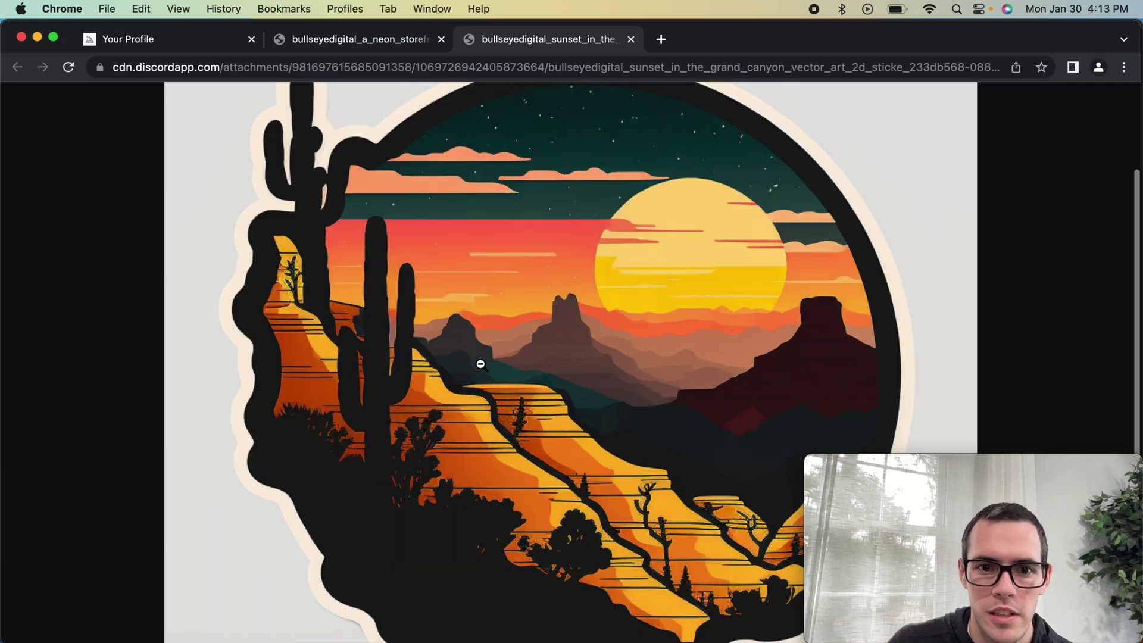
Scroll over the full-resolution sticker in Chrome, fit it to the window, then return to Discord
scroll(481, 364, "down", 3)
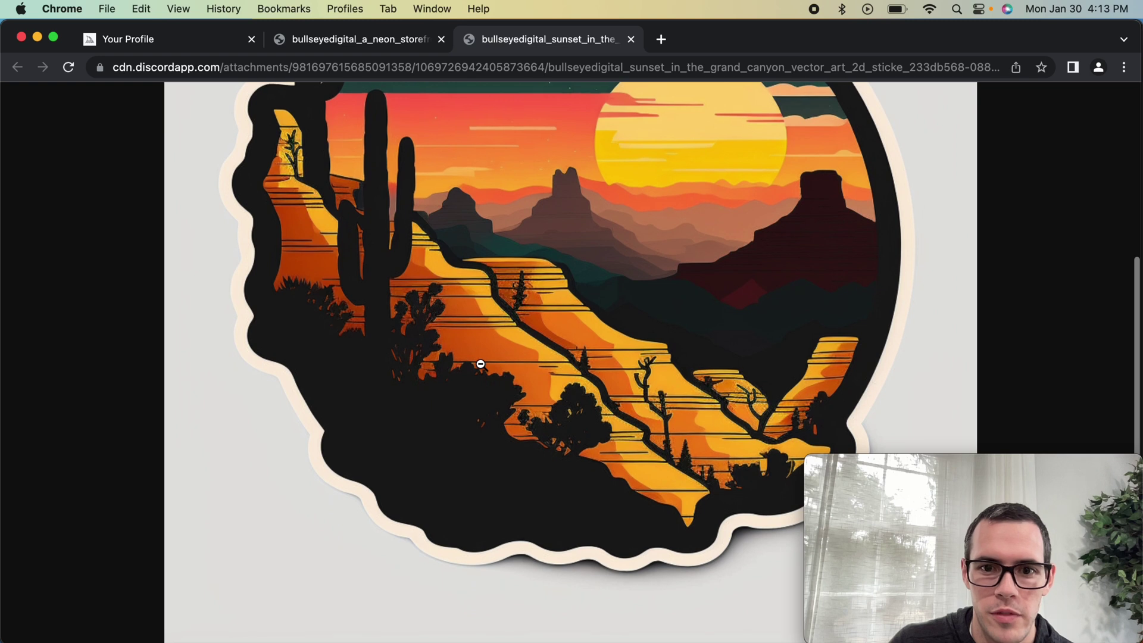
scroll(481, 364, "up", 3)
scroll(481, 365, "down", 3)
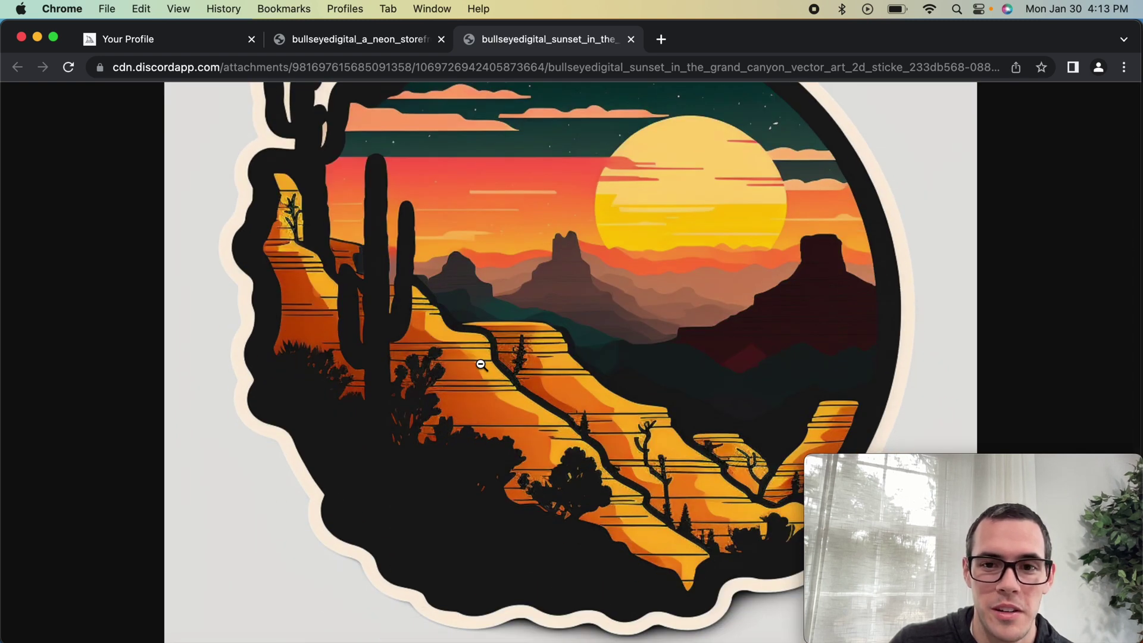
left_click(481, 365)
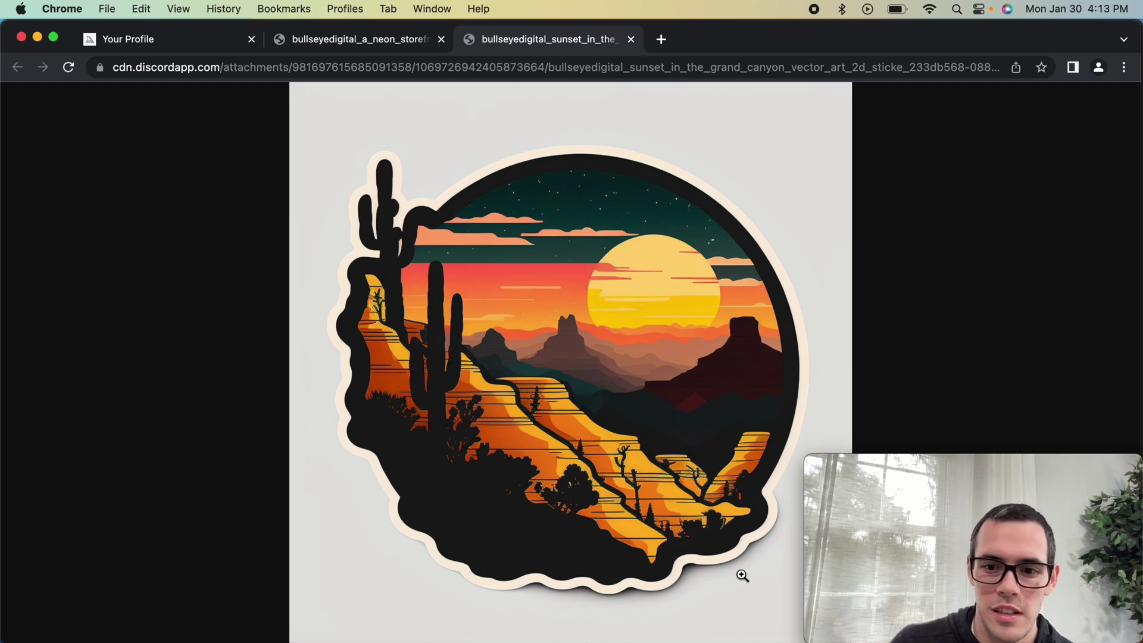
key("super+Tab")
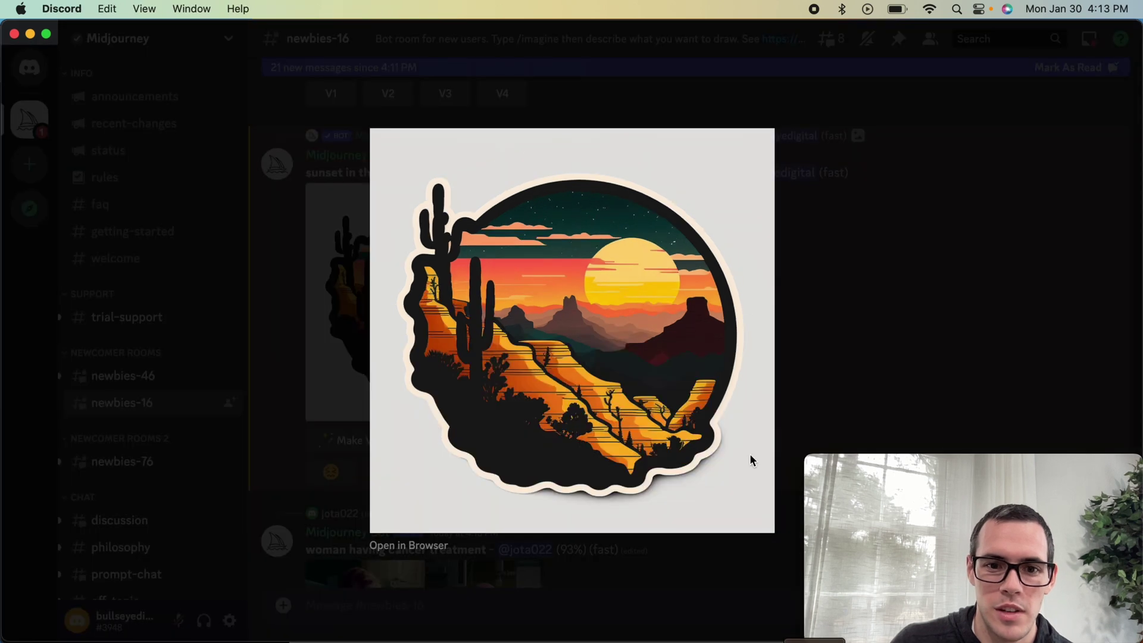
Dismiss the enlarged sticker and scroll up to the original four-image Grand Canyon grid
left_click(833, 305)
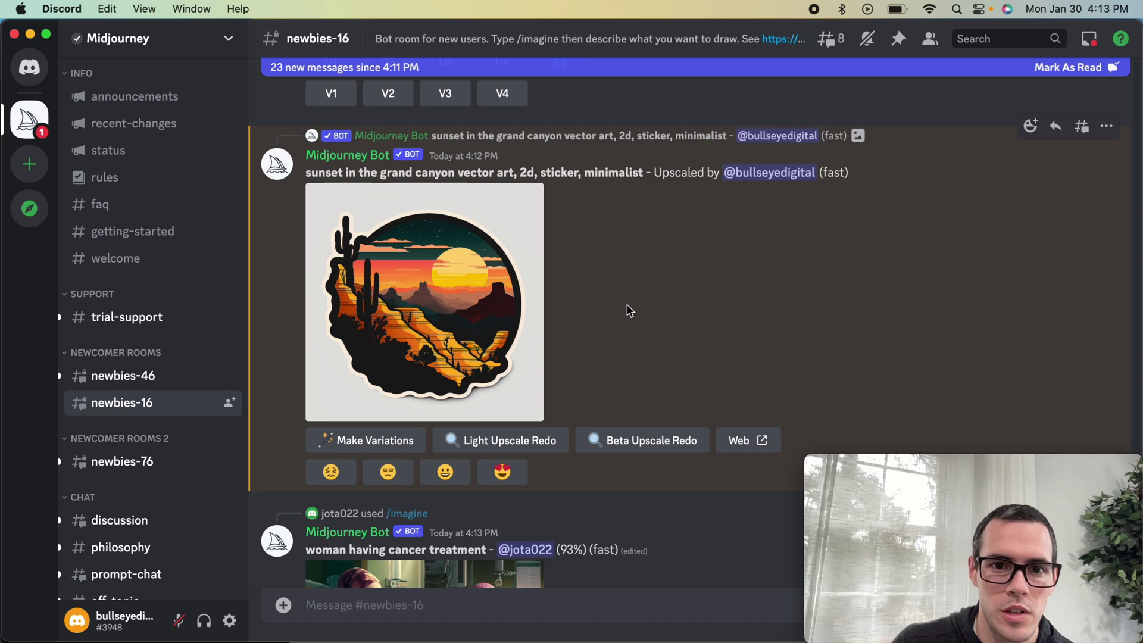
scroll(630, 310, "up", 6)
scroll(630, 309, "up", 10)
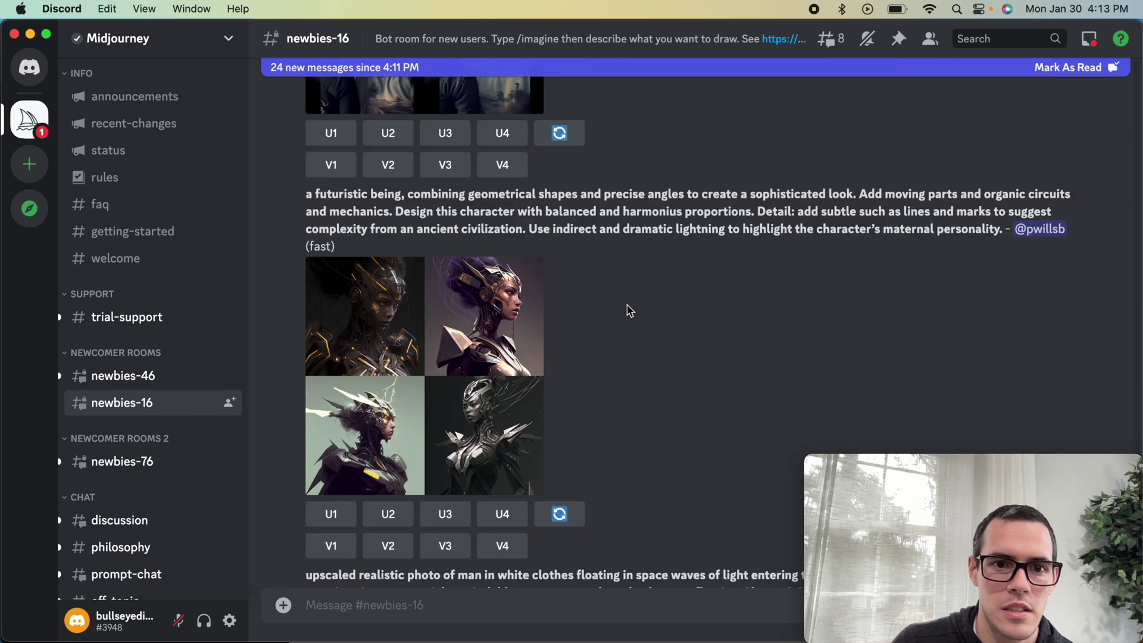
scroll(629, 310, "up", 15)
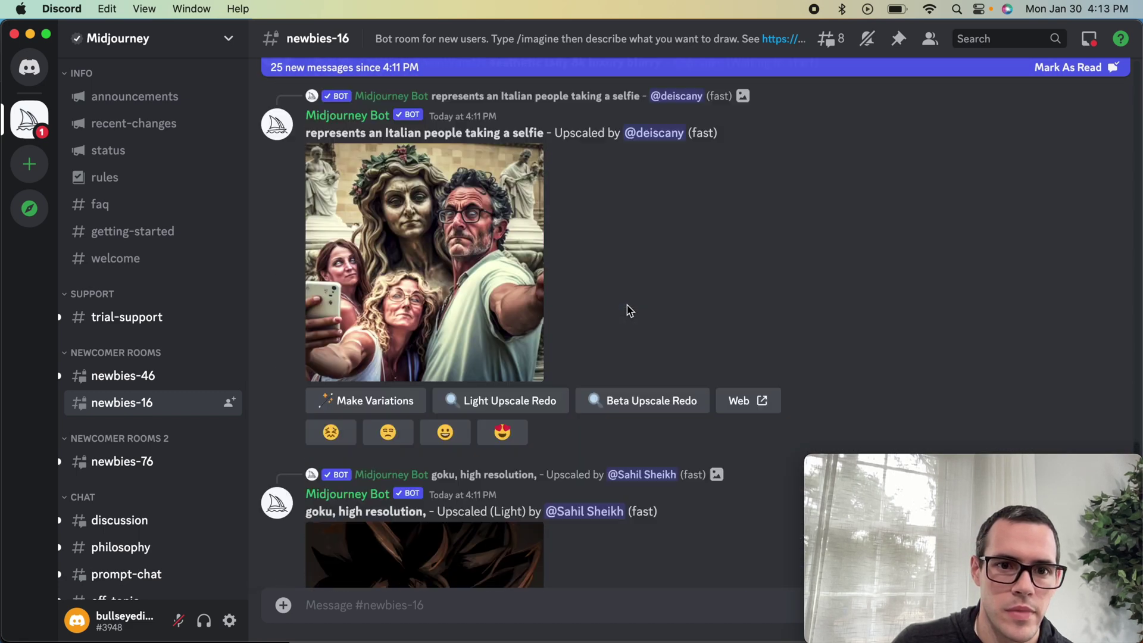
scroll(629, 310, "up", 15)
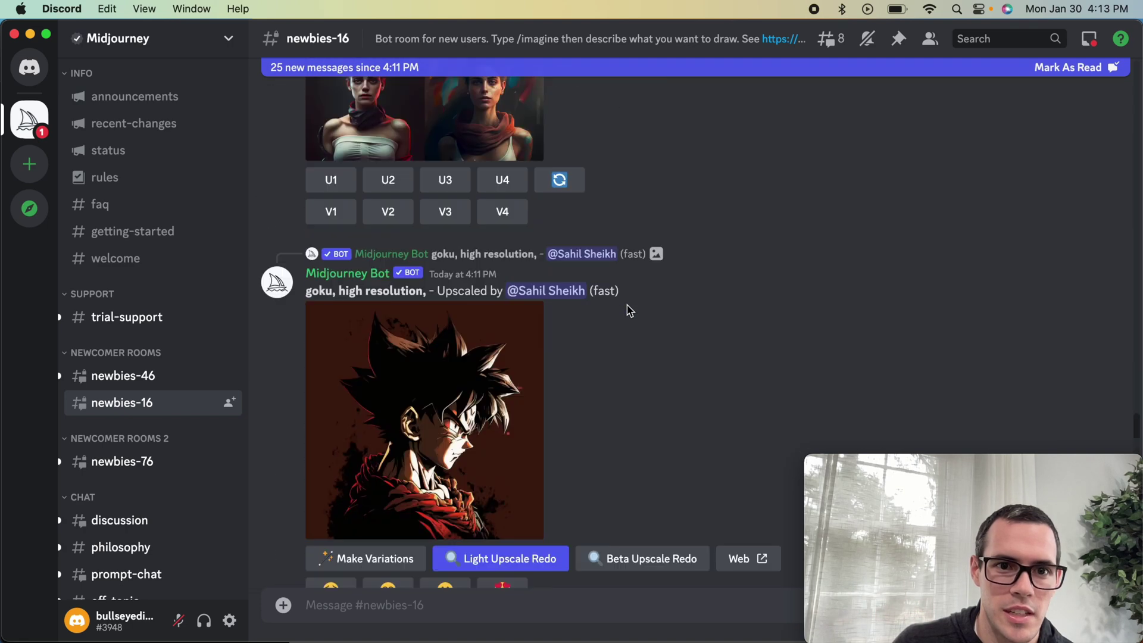
scroll(629, 310, "up", 15)
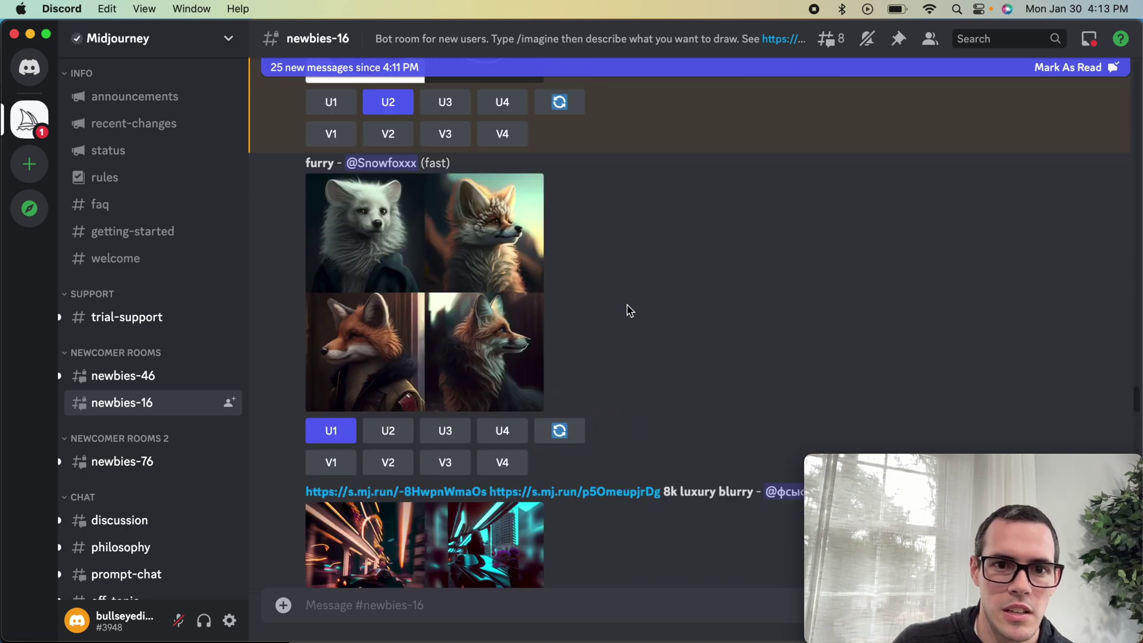
scroll(628, 309, "down", 5)
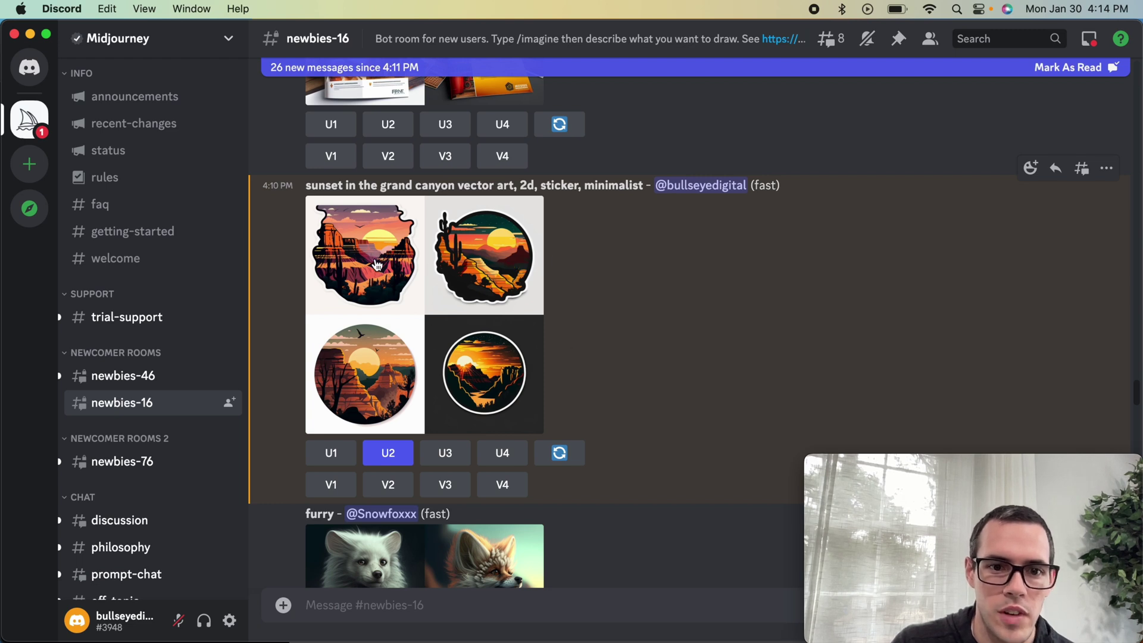
Preview the Grand Canyon grid, then request V4 variations of the dark round sticker
left_click(434, 359)
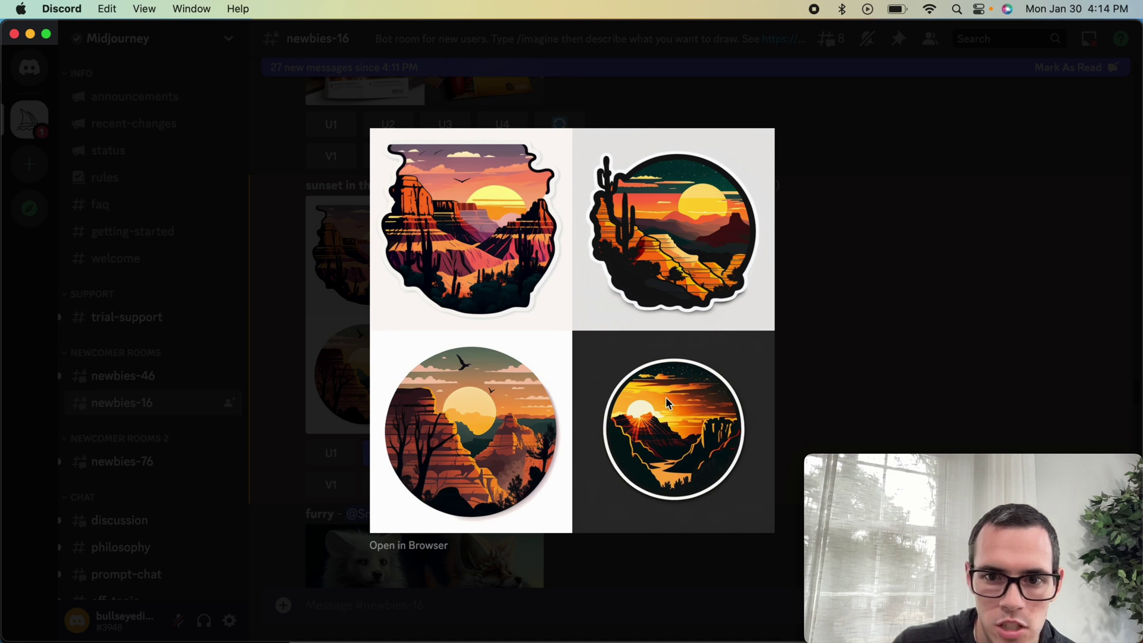
left_click(858, 391)
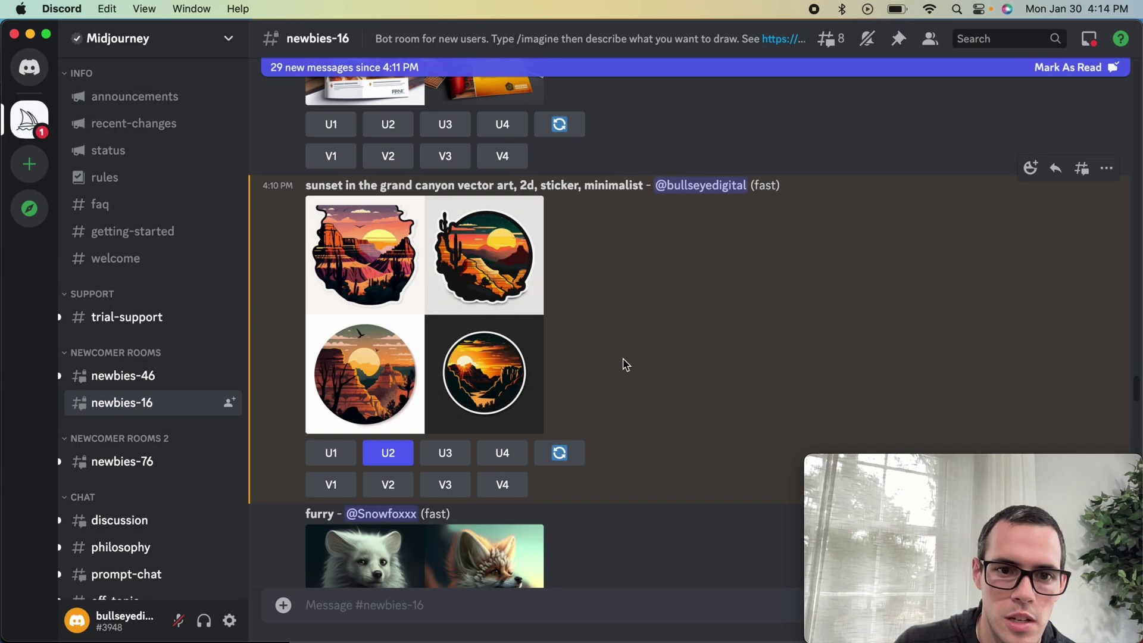
left_click(503, 485)
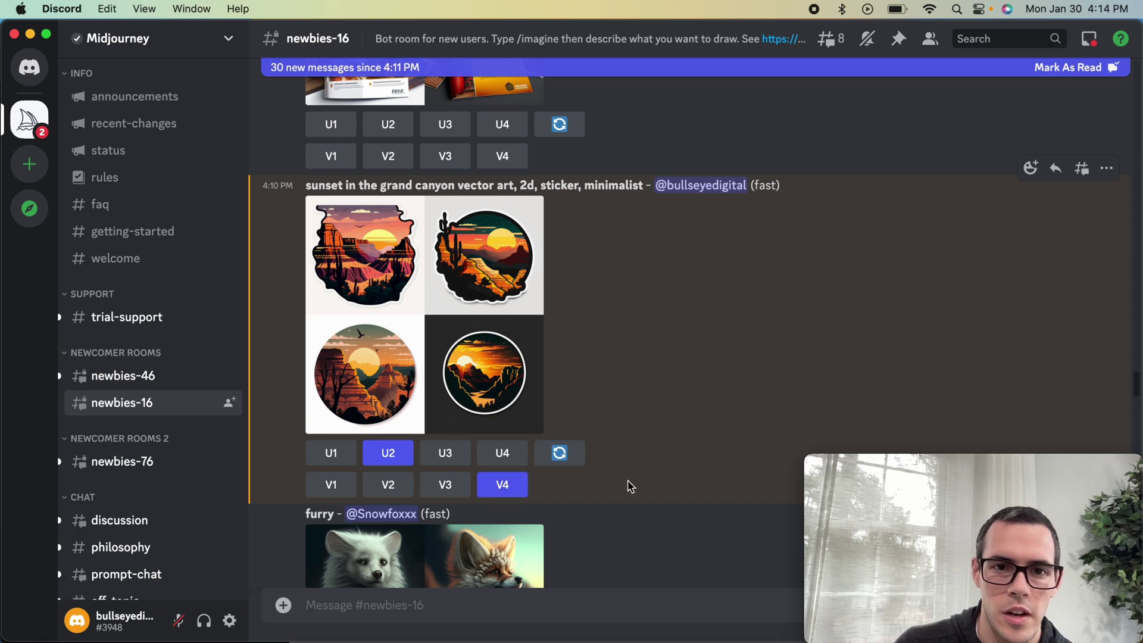
Scroll the channel to the completed V4 grid of dark circular canyon sunset stickers
scroll(630, 487, "down", 15)
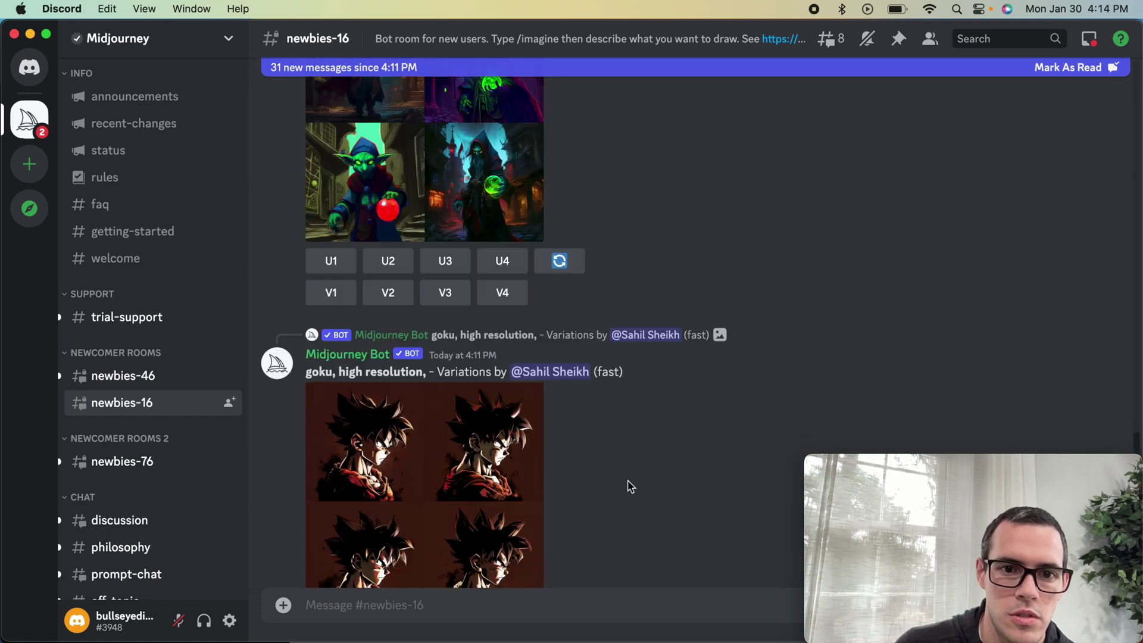
scroll(631, 487, "down", 15)
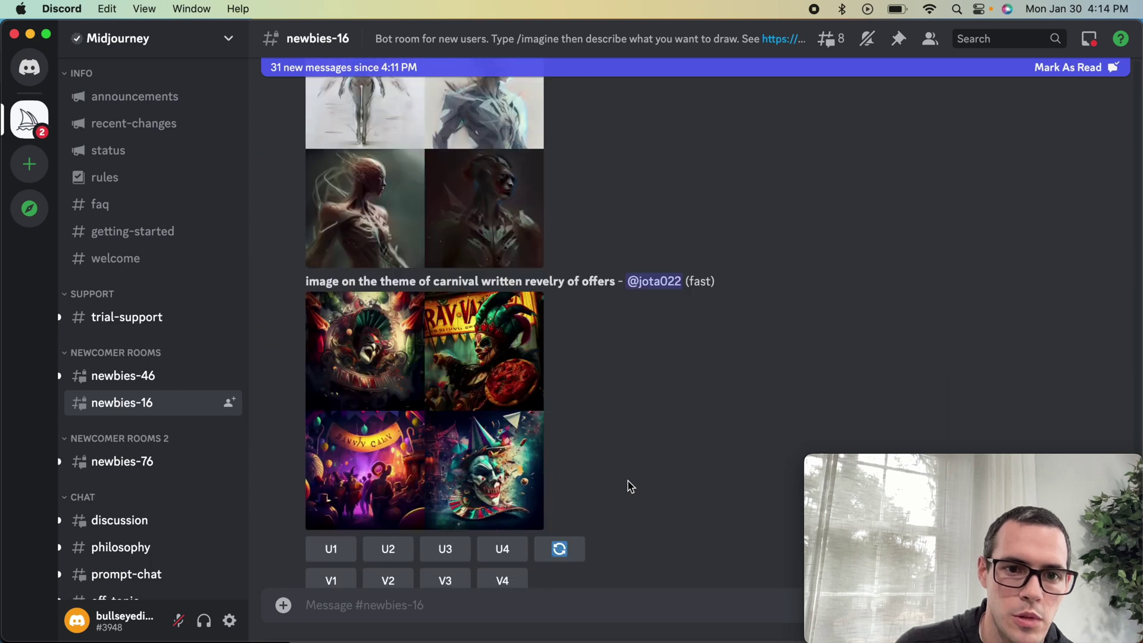
scroll(630, 487, "down", 10)
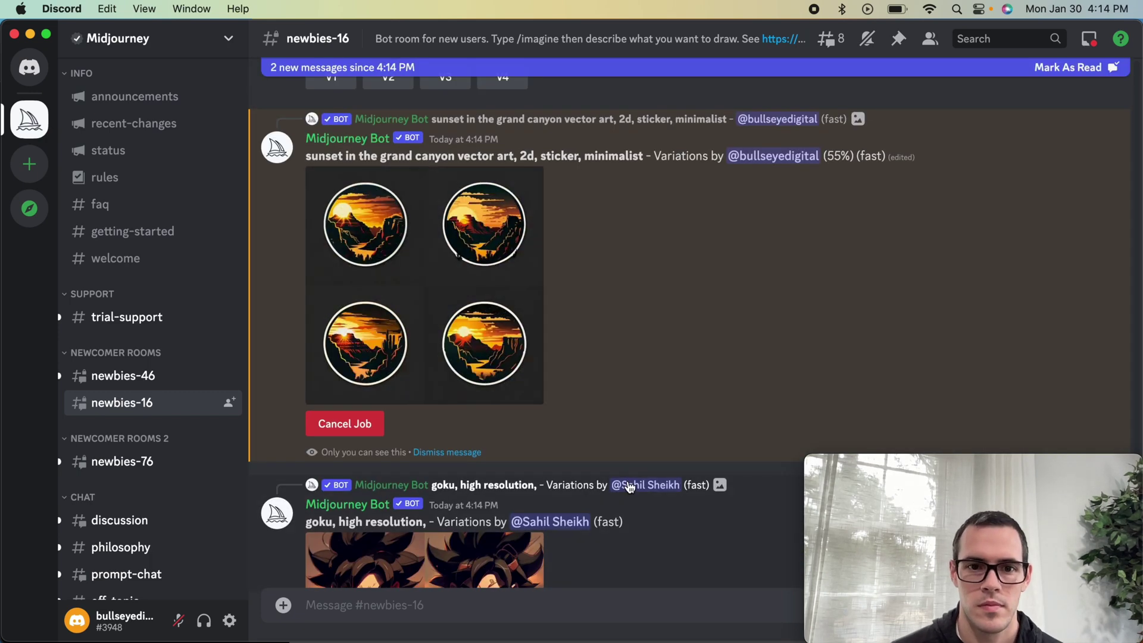
scroll(596, 487, "down", 5)
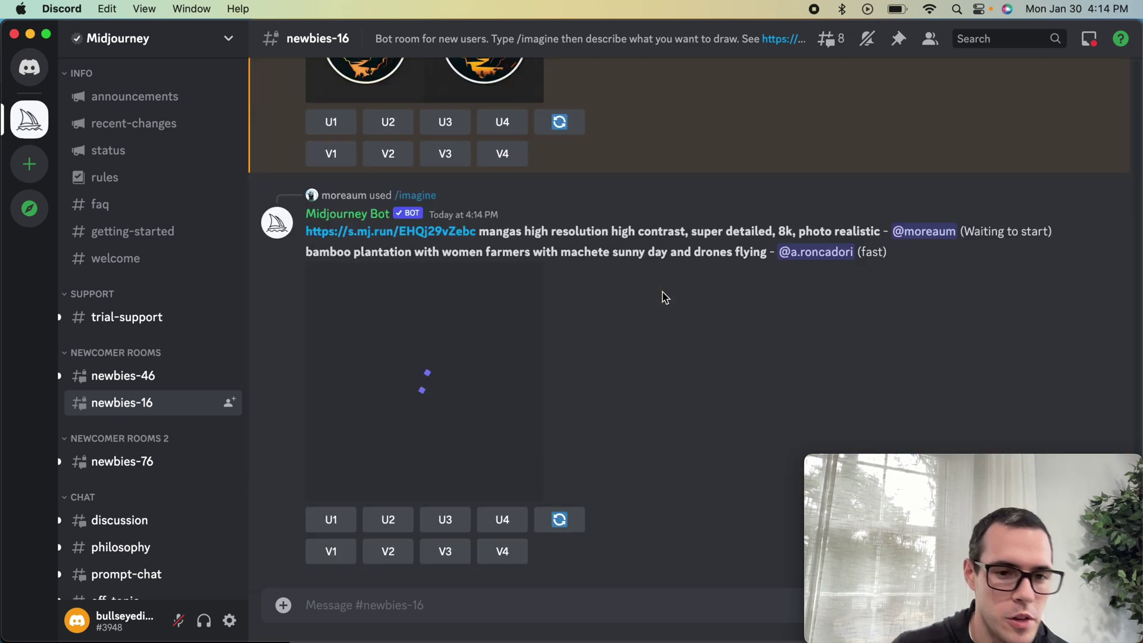
scroll(661, 299, "up", 5)
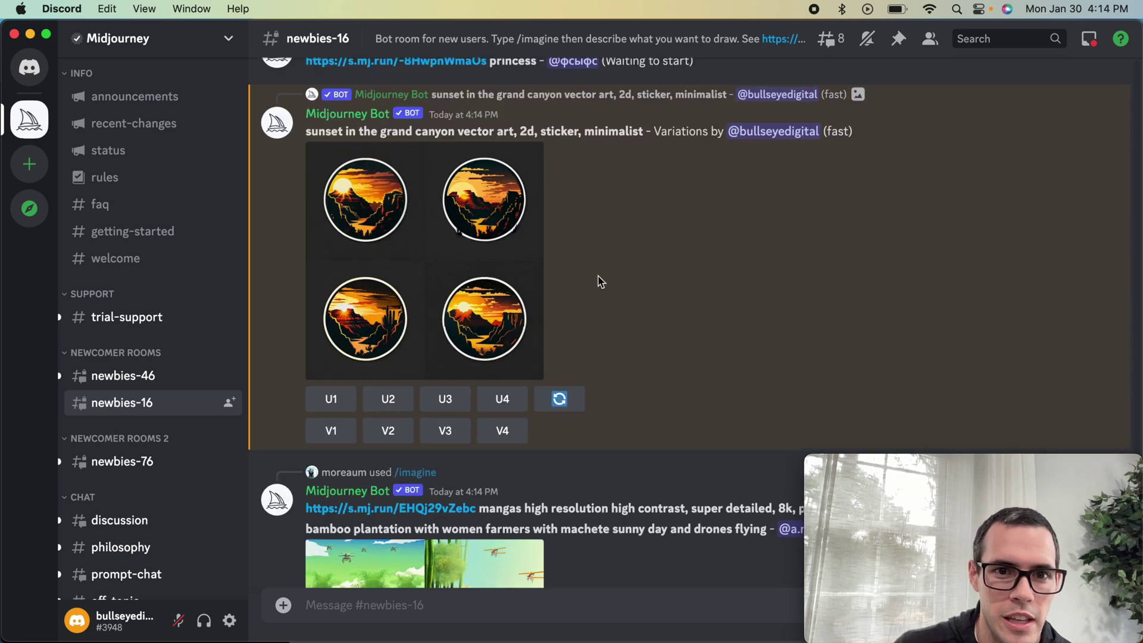
Enlarge the variations grid to review it, close it, and scroll down to the latest messages
left_click(401, 209)
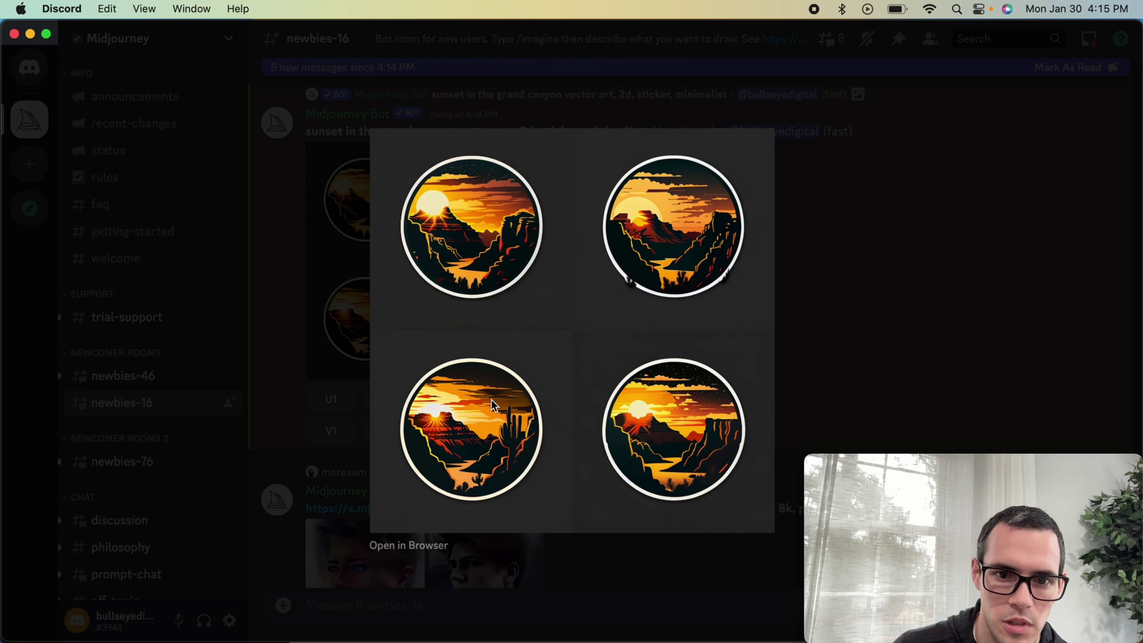
left_click(867, 279)
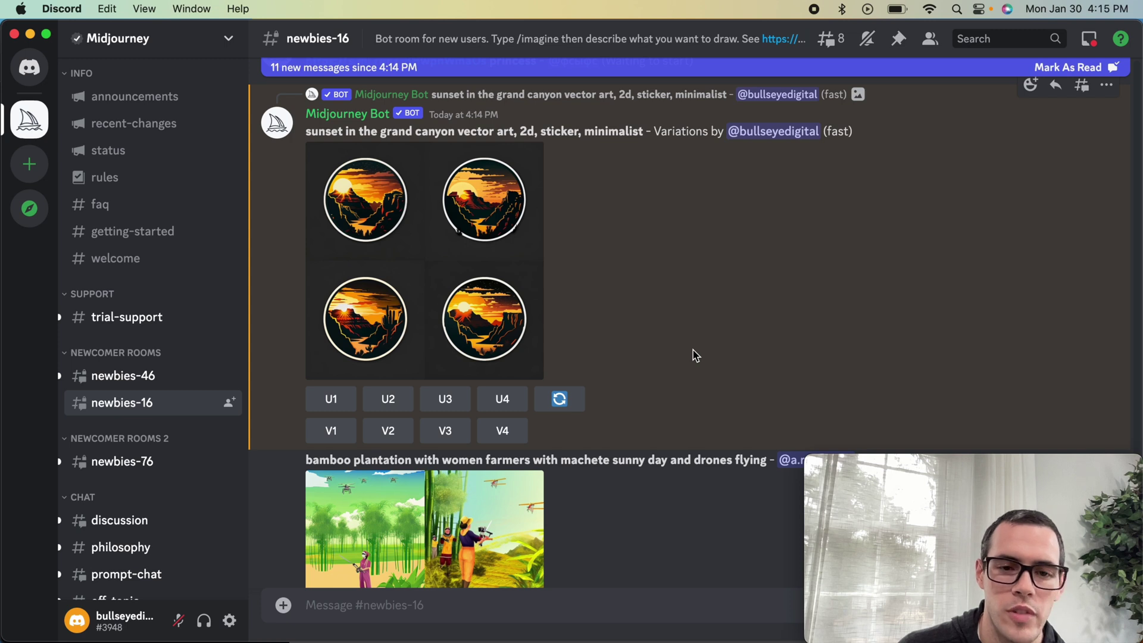
scroll(695, 356, "down", 15)
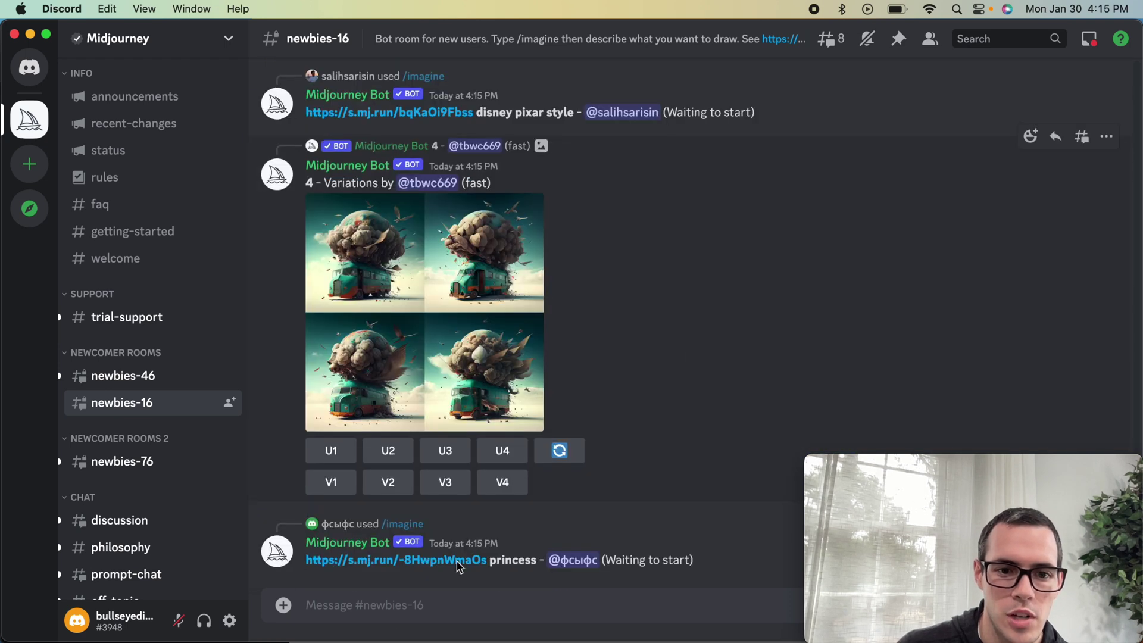
Start a new message in newbies-16 by typing /imagine
left_click(341, 614)
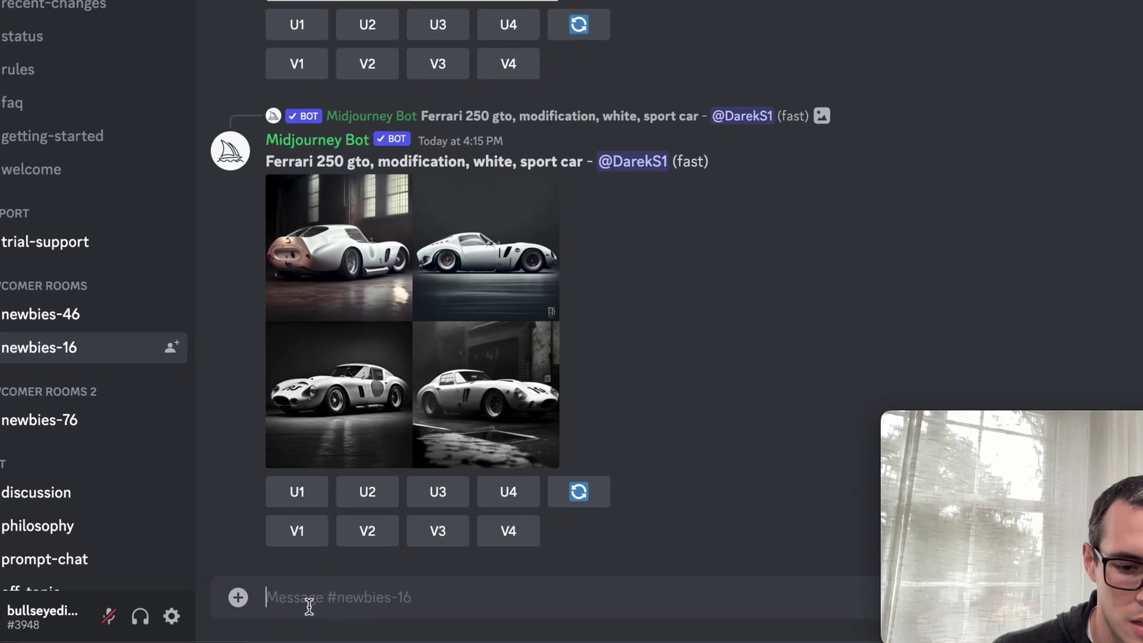
type("/im")
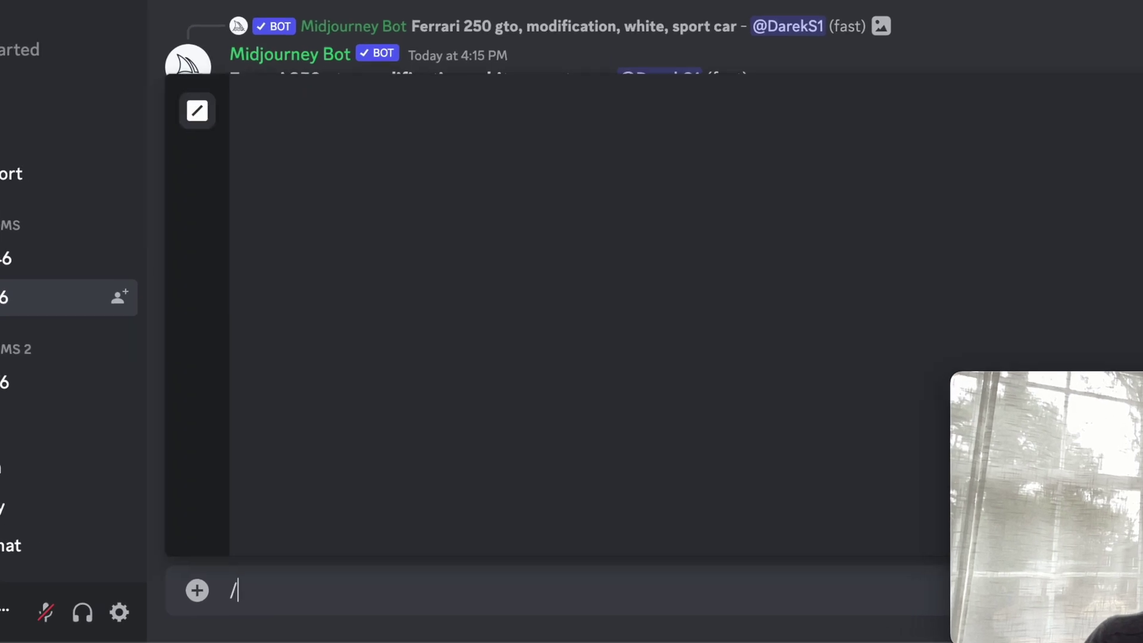
type("agine")
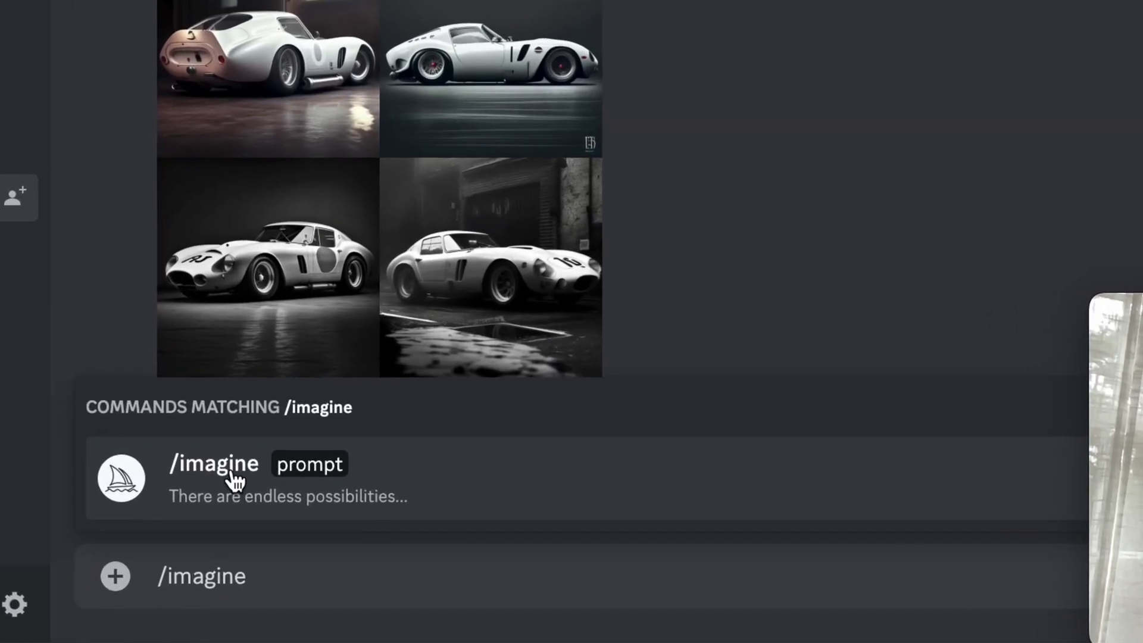
Submit the /imagine prompt 'a retro gas station logo for a company in Los Angeles, orange, retro, 2d logo, white background'
left_click(255, 475)
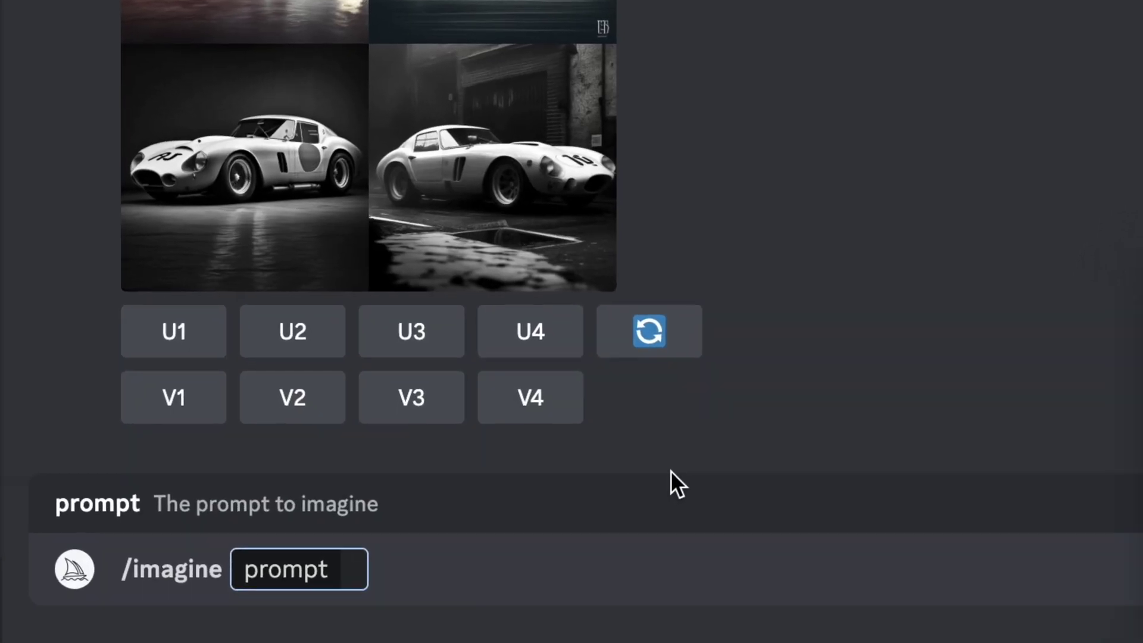
type("a retr")
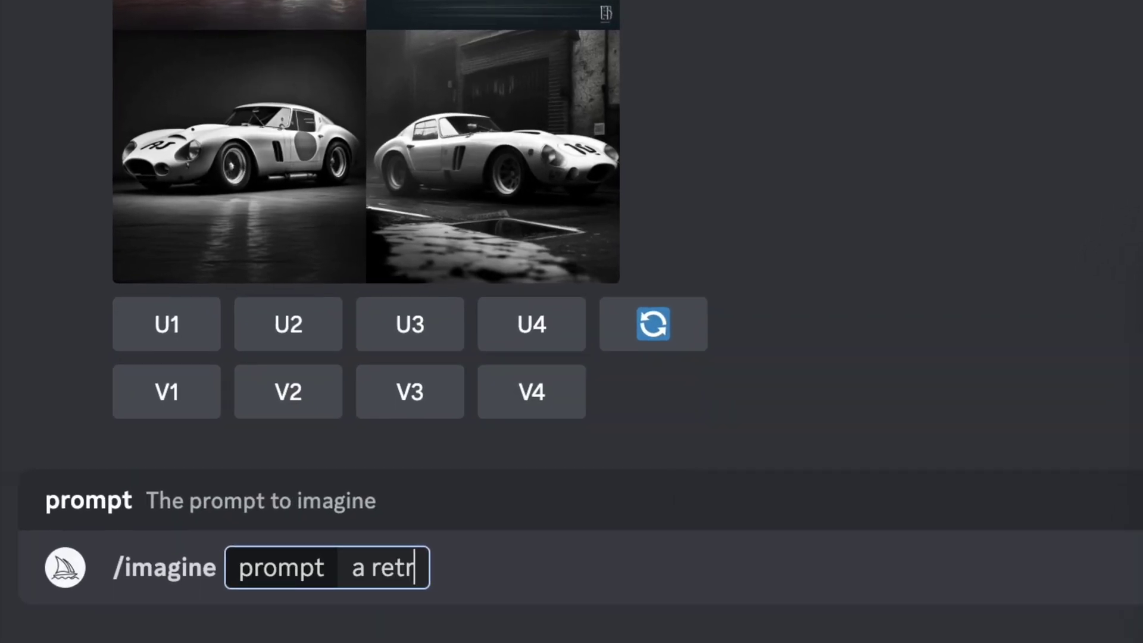
type("o gas st")
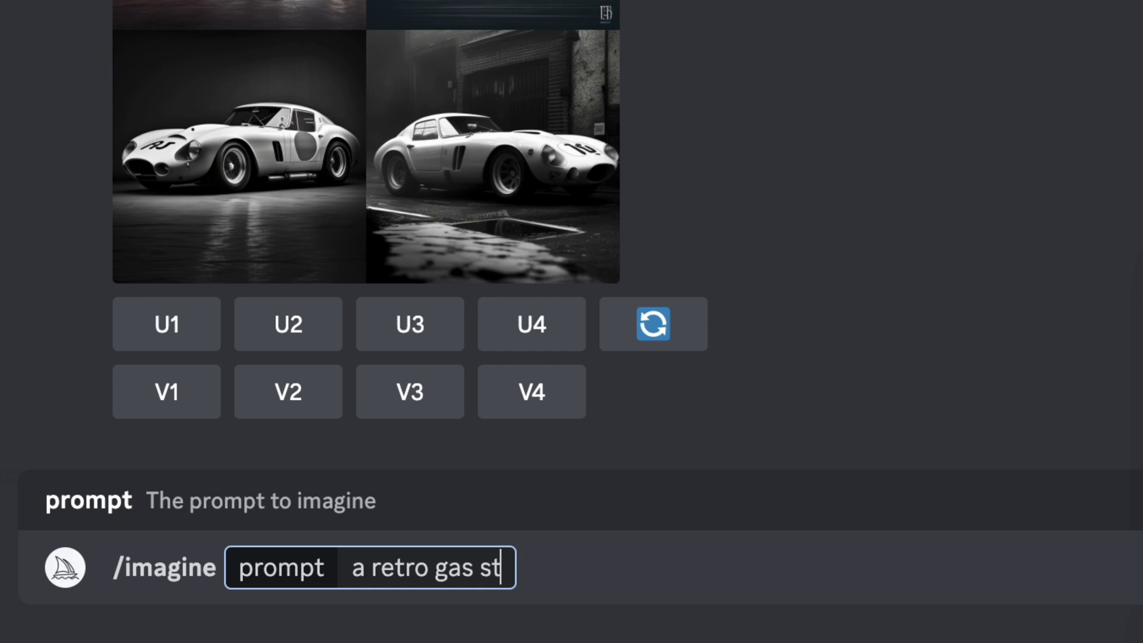
type("ation logo")
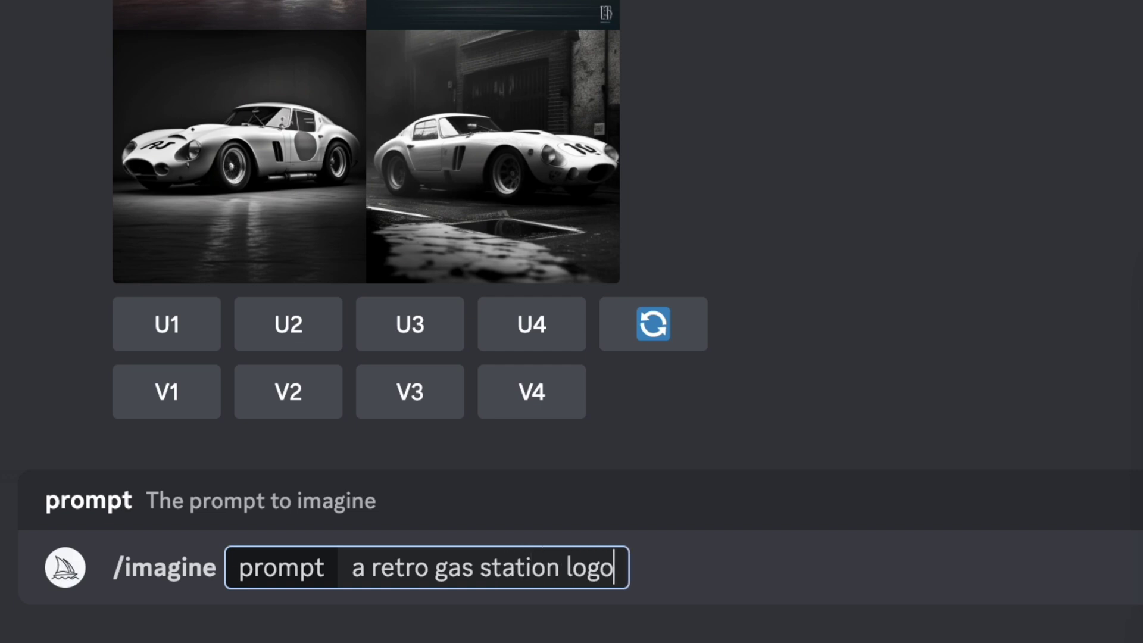
type(" for a ")
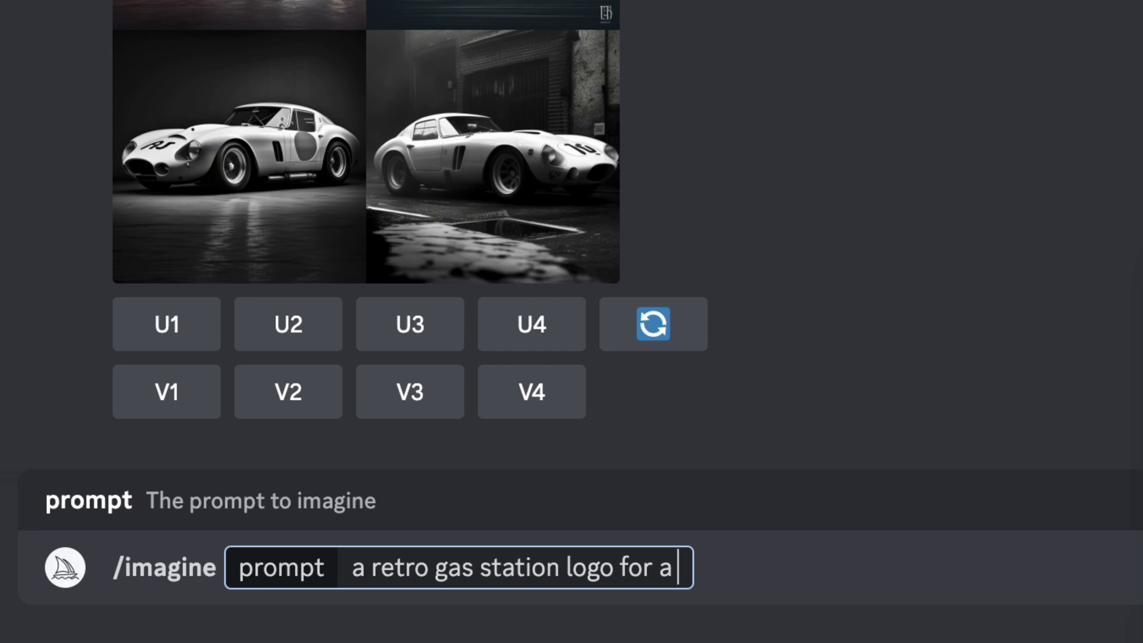
type("g")
key("BackSpace")
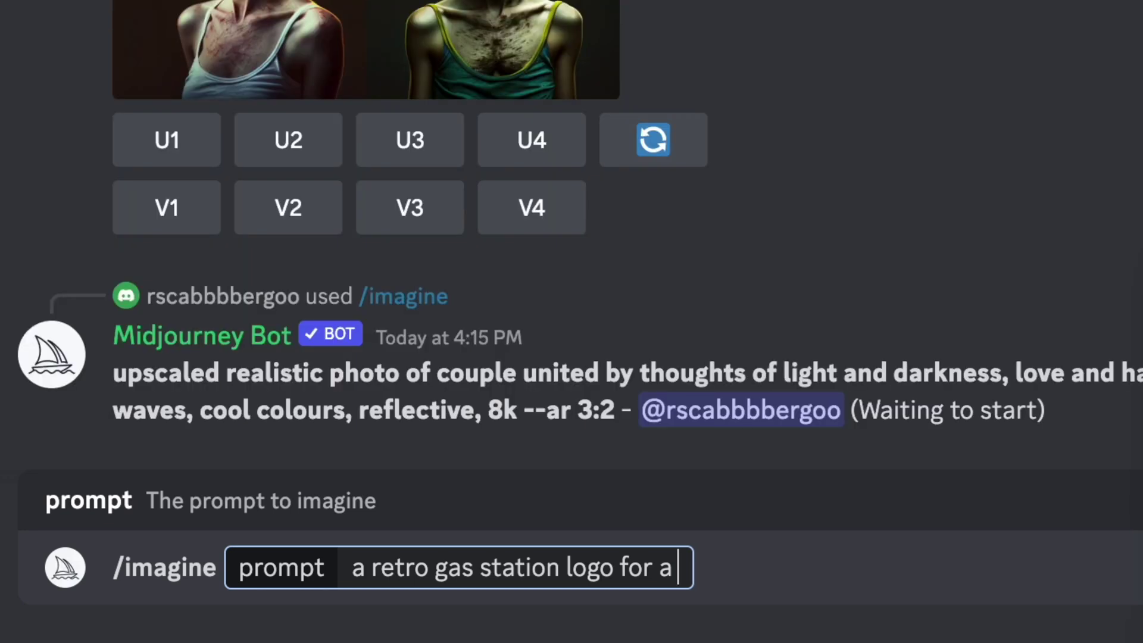
type("company")
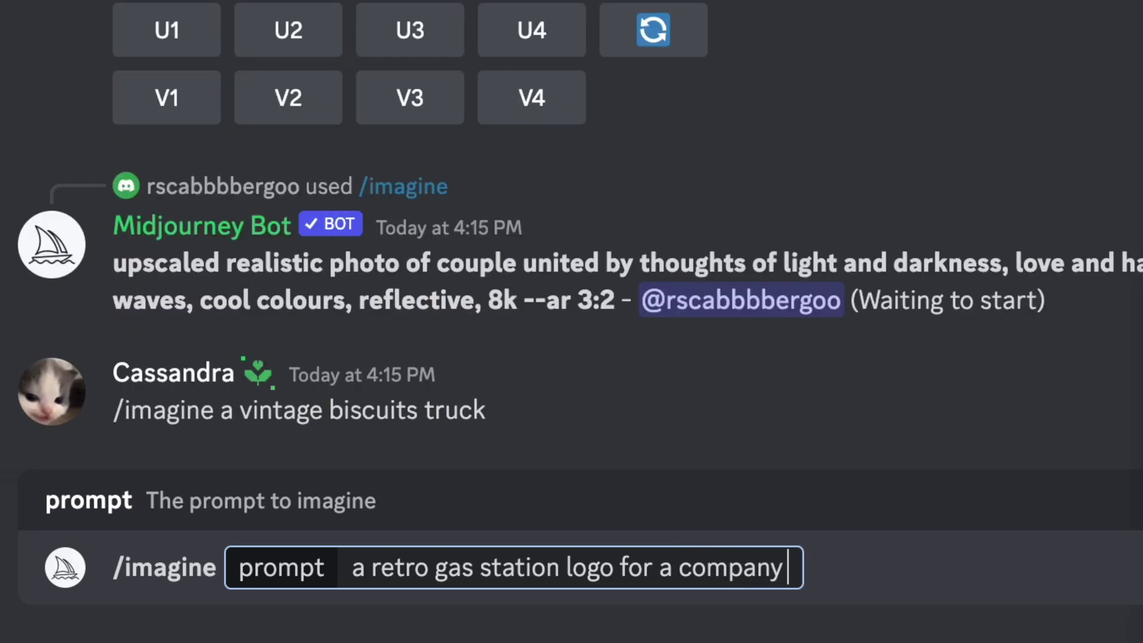
type(" in Los a")
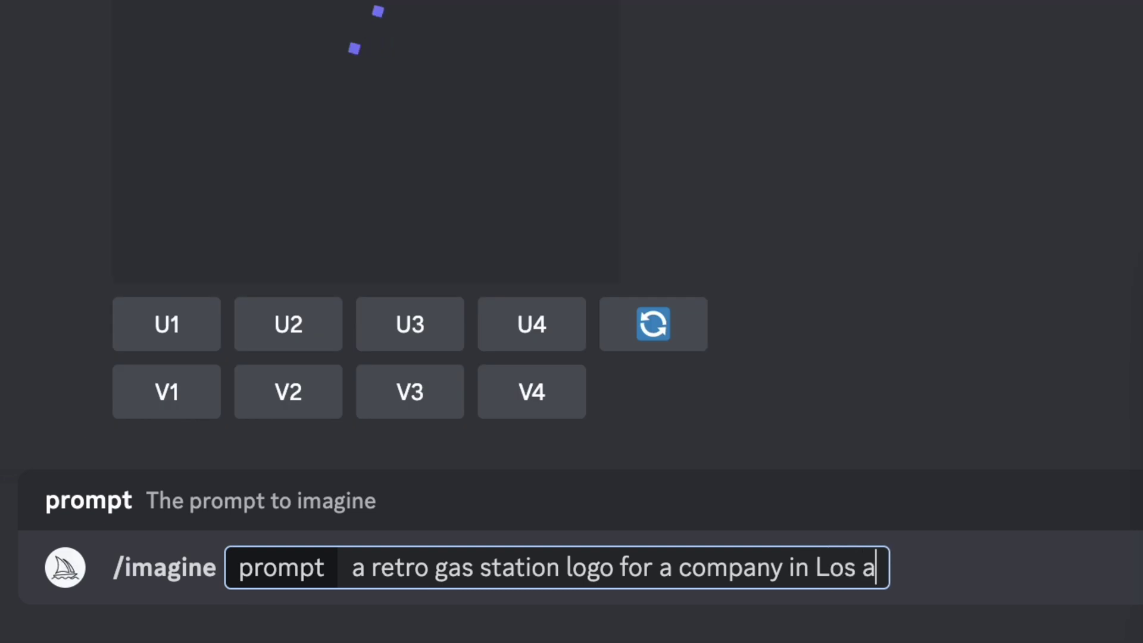
key("BackSpace")
type("Angele")
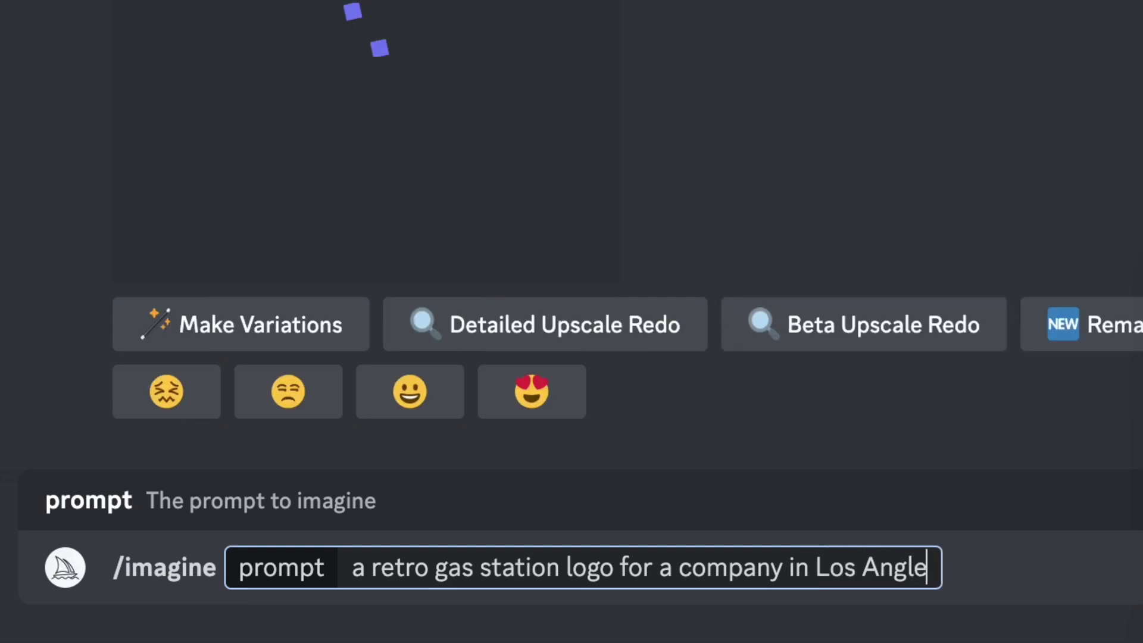
type("s,")
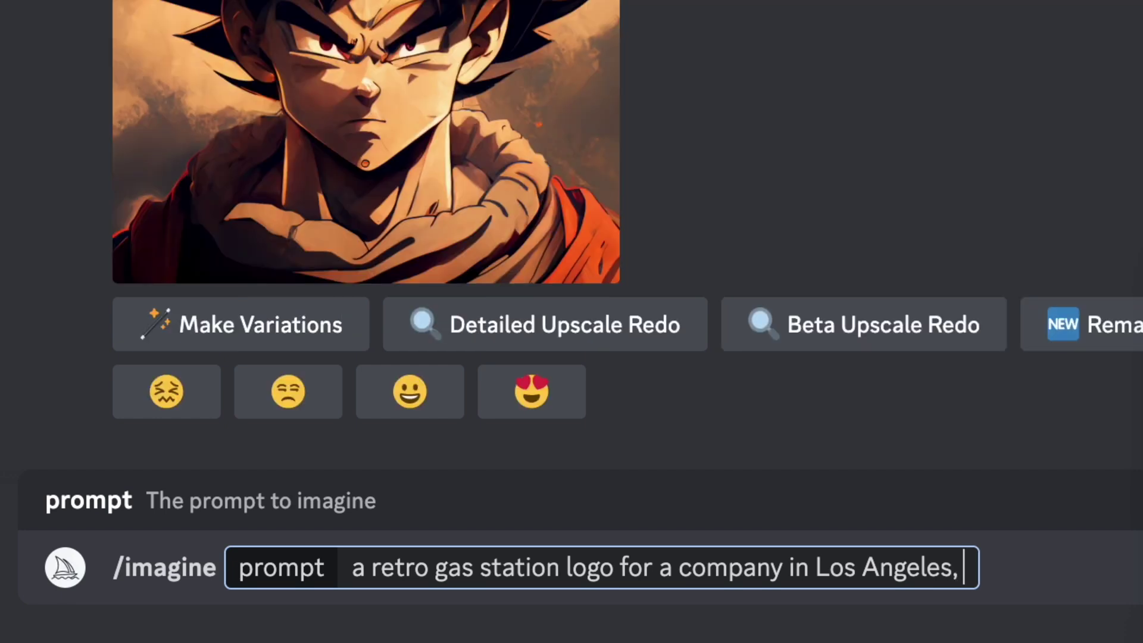
type(" or")
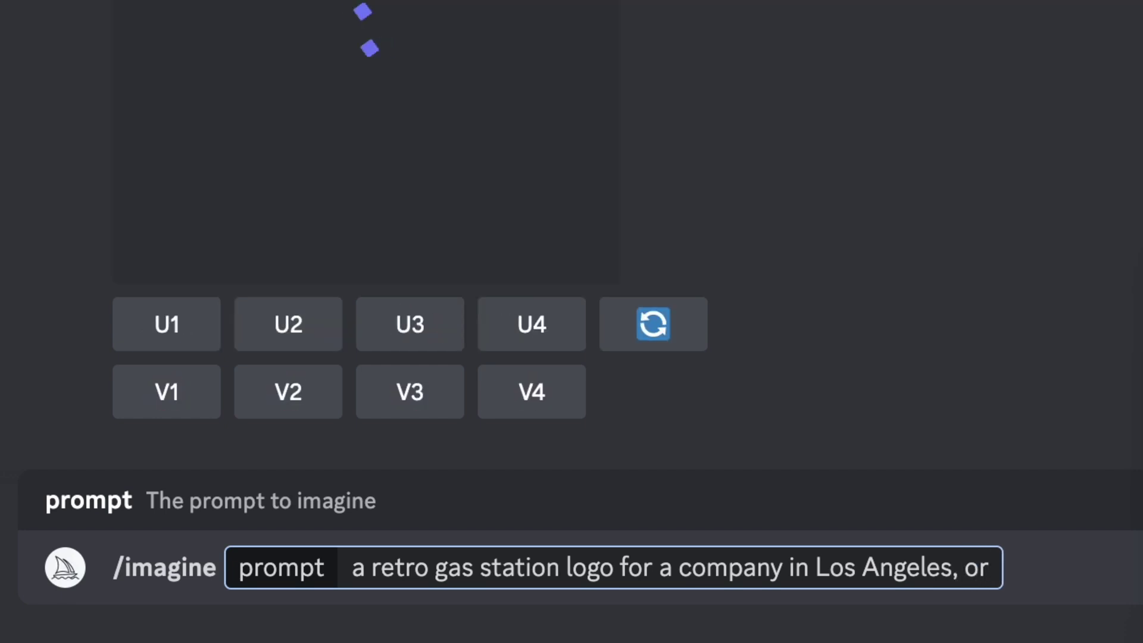
type("ange,")
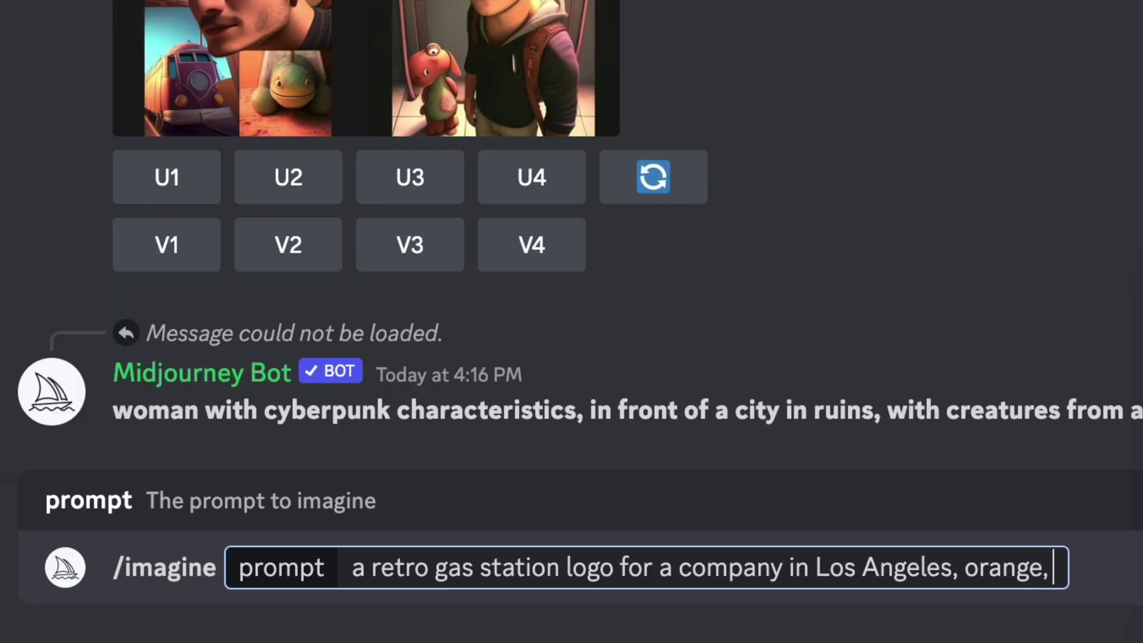
type(" retro, 2")
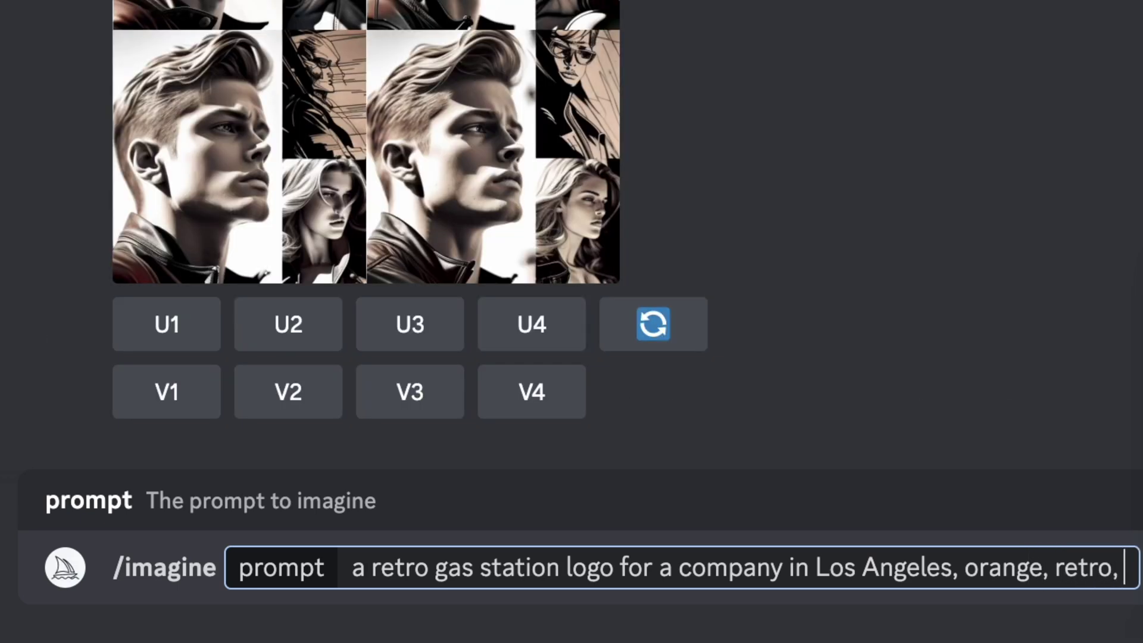
type("d lo")
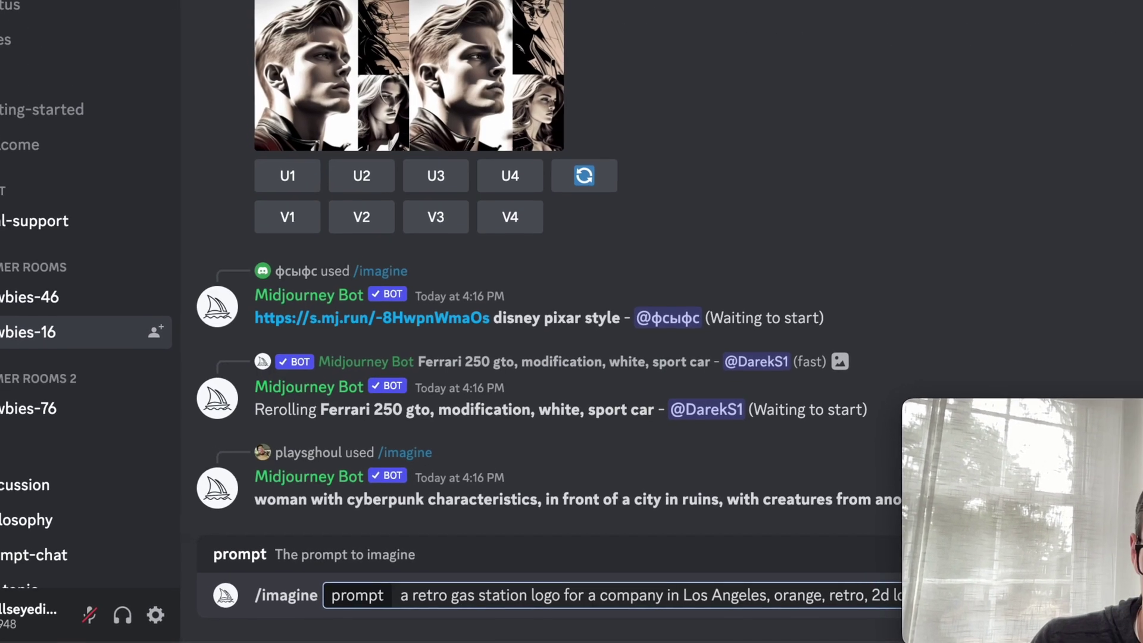
key("Return")
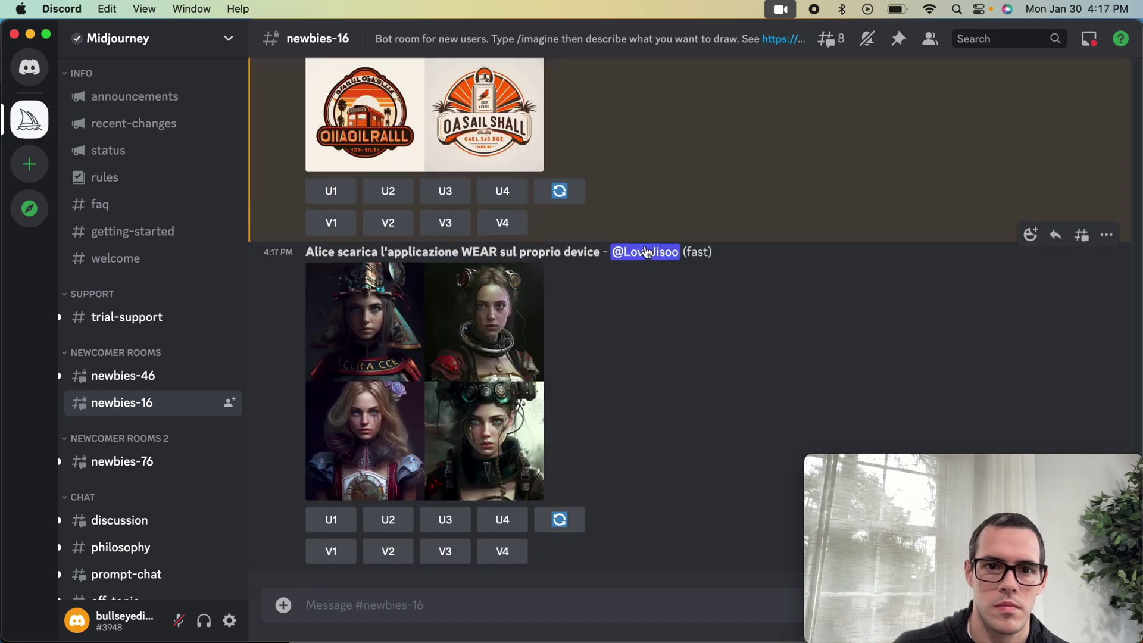
left_click(490, 190)
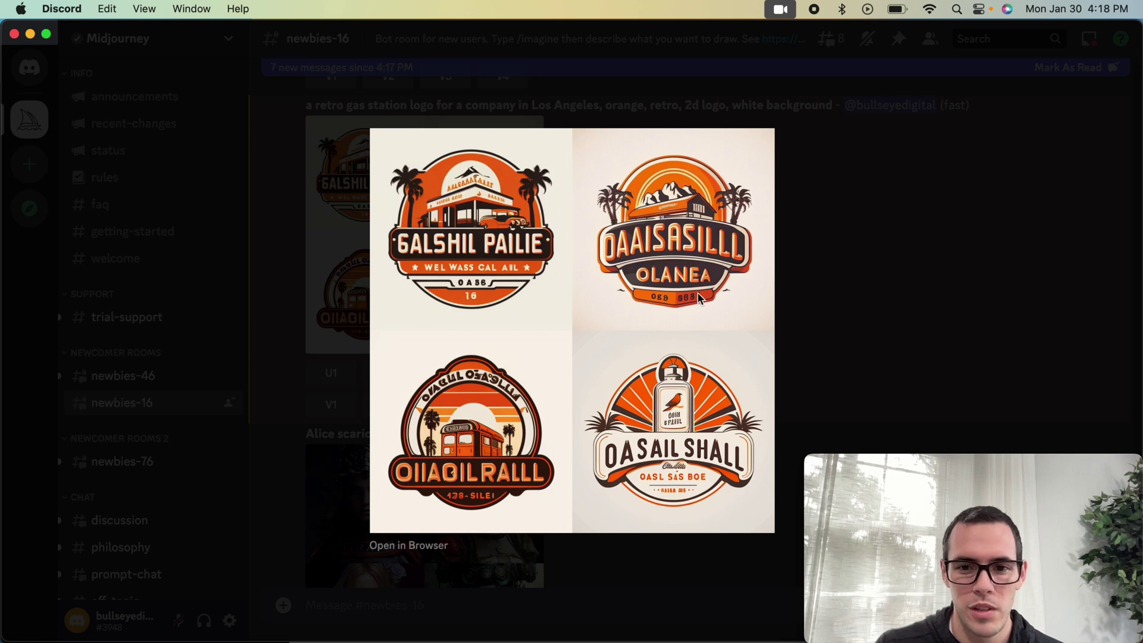
left_click(910, 317)
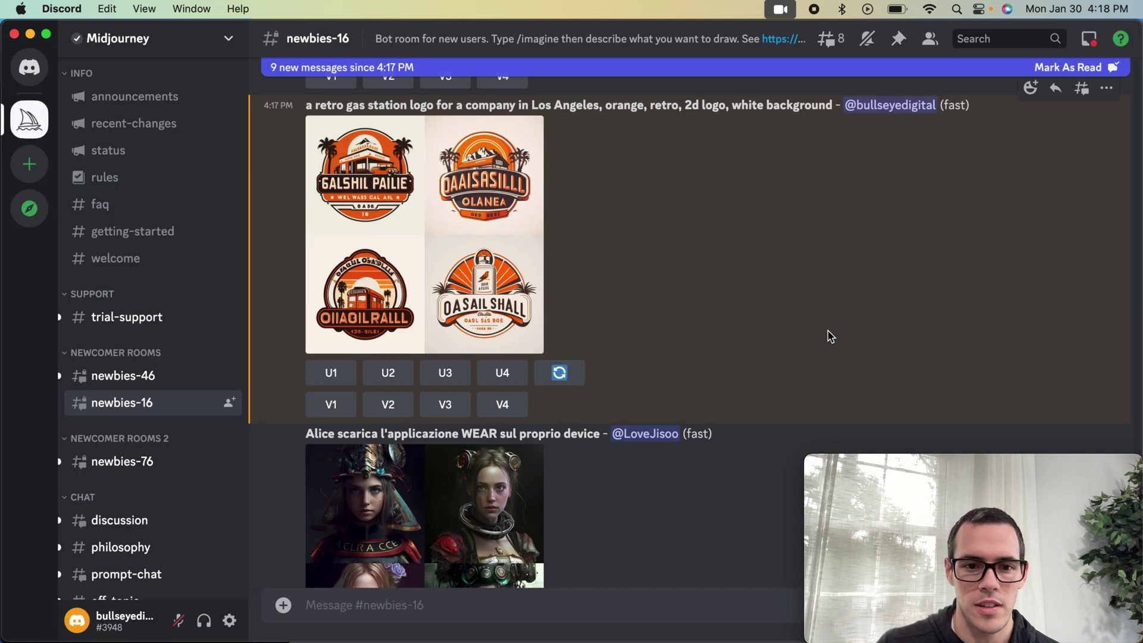
scroll(600, 385, "down", 10)
scroll(599, 387, "down", 5)
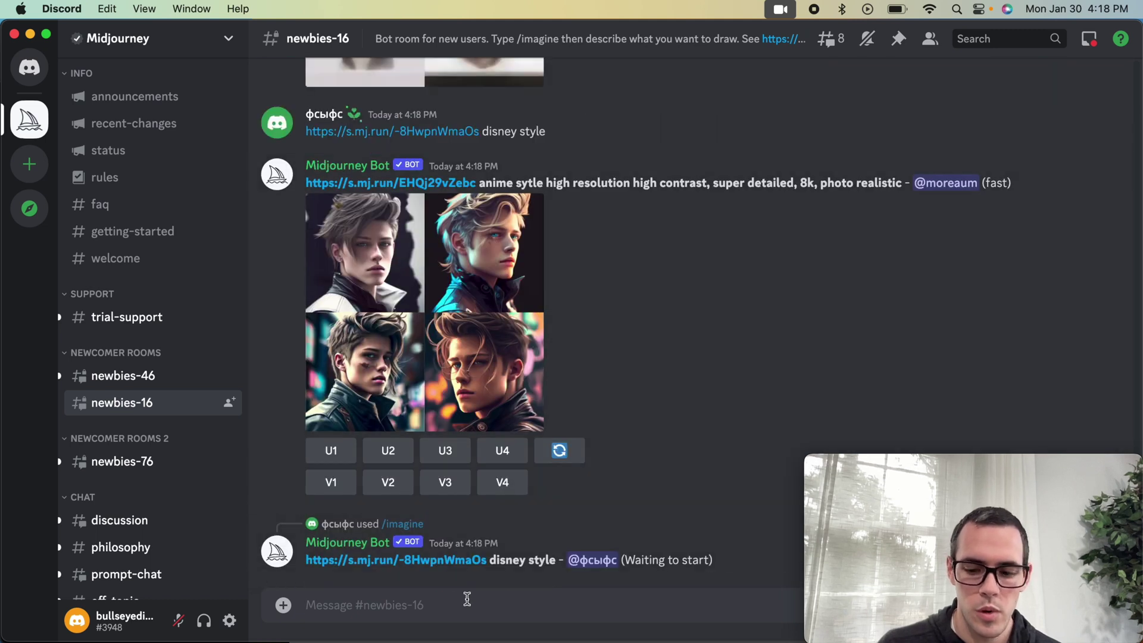
Submit the /imagine prompt 'neon lit city street at night, red, new york city'
type("/imagi")
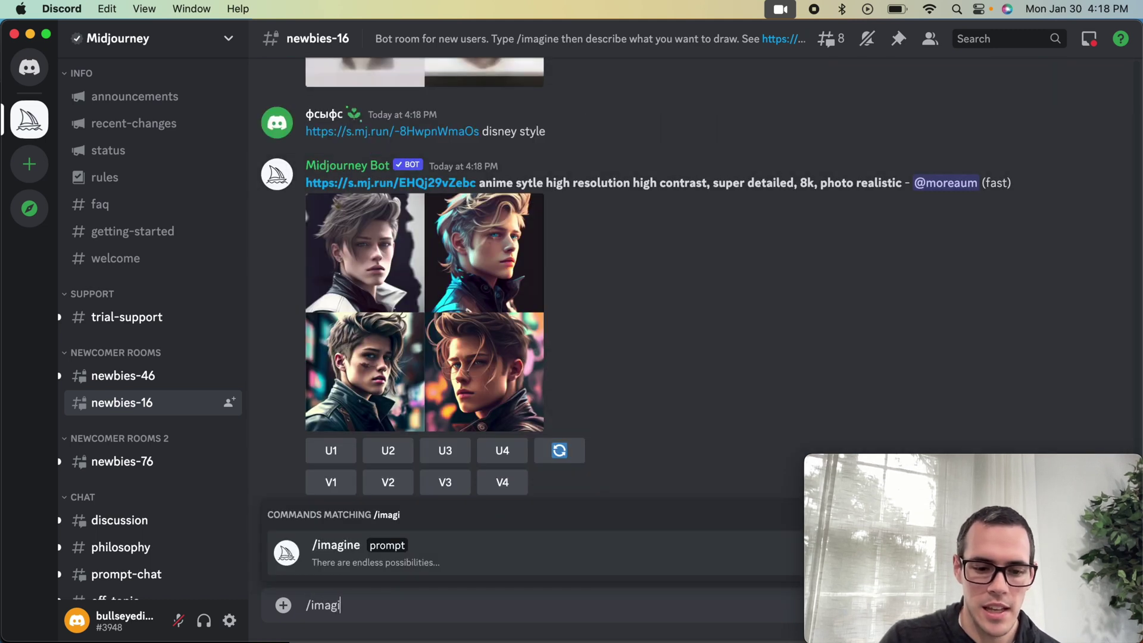
type("ne")
left_click(371, 555)
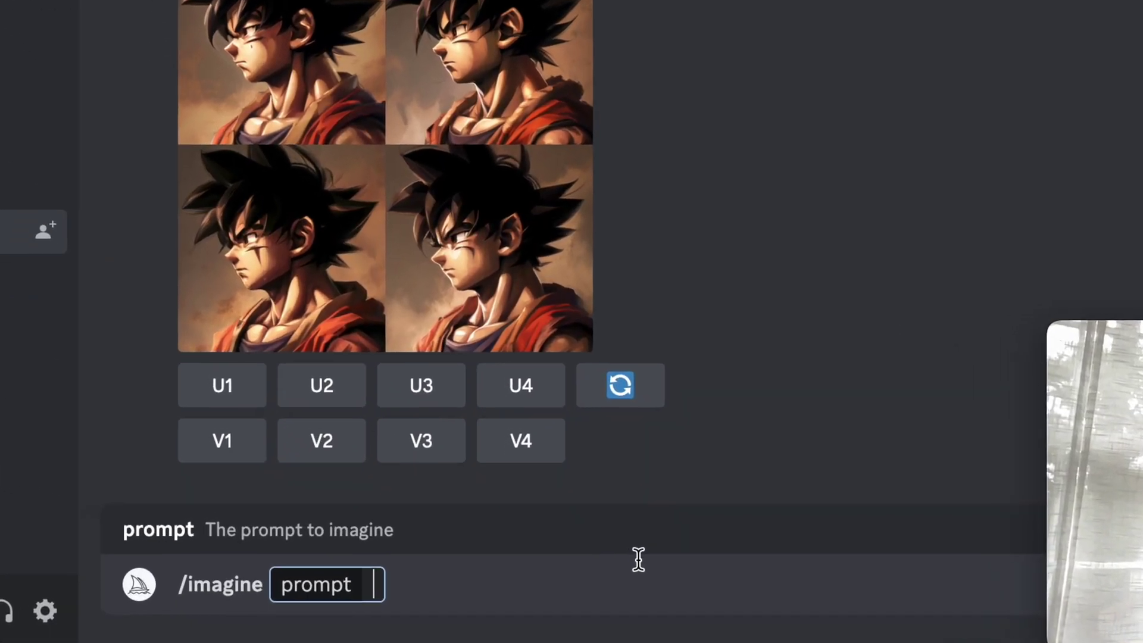
type("neon")
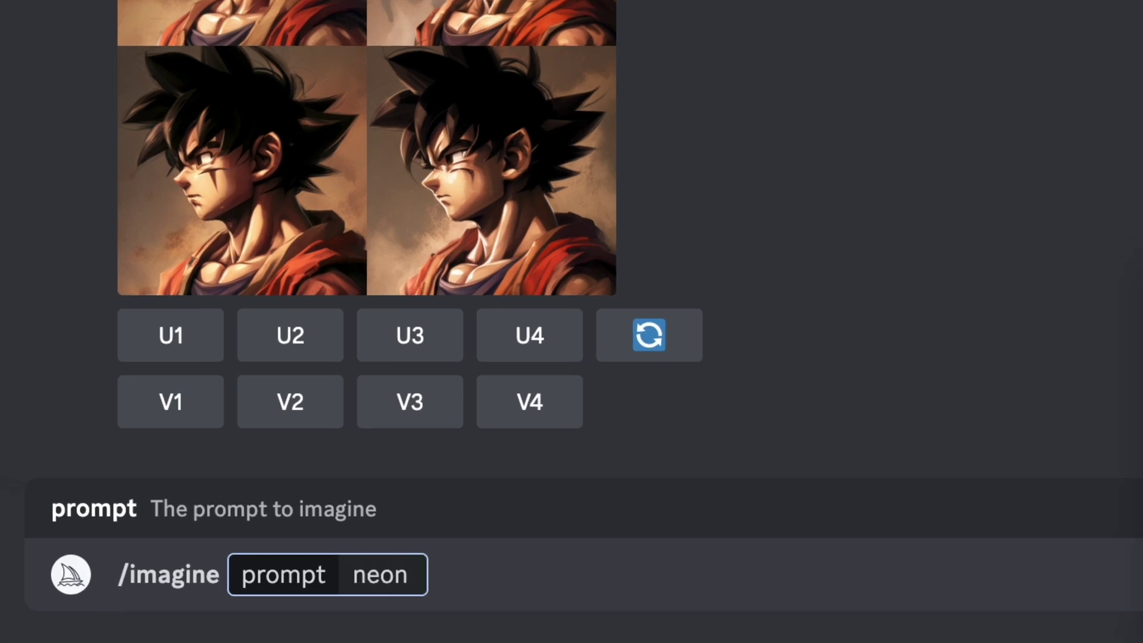
type(" lit ci")
type("ty street")
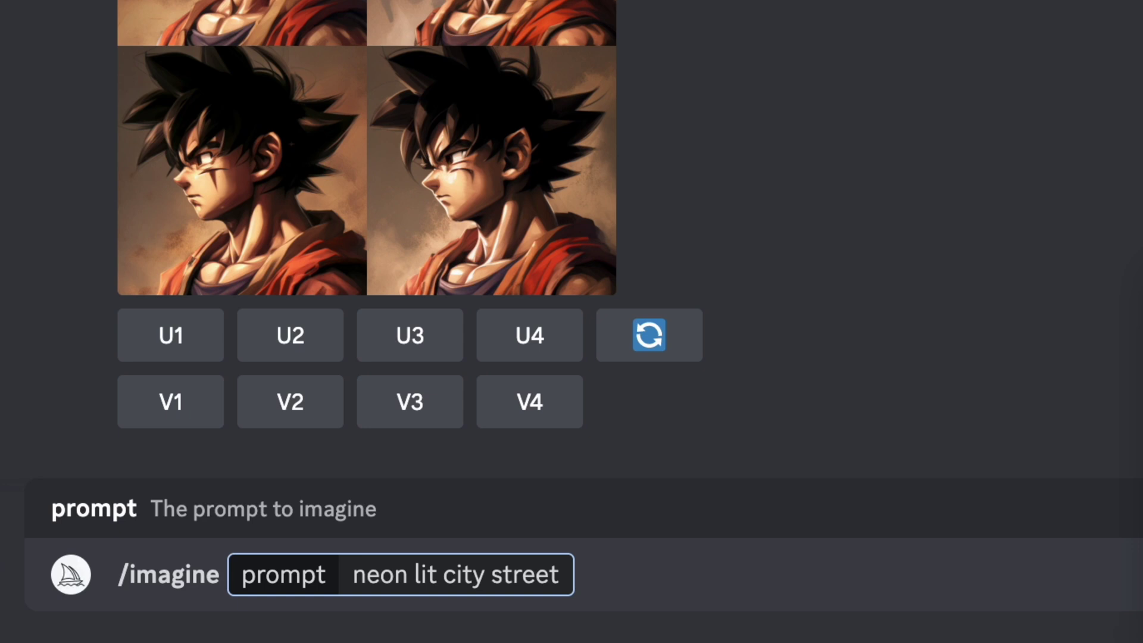
type(" at night")
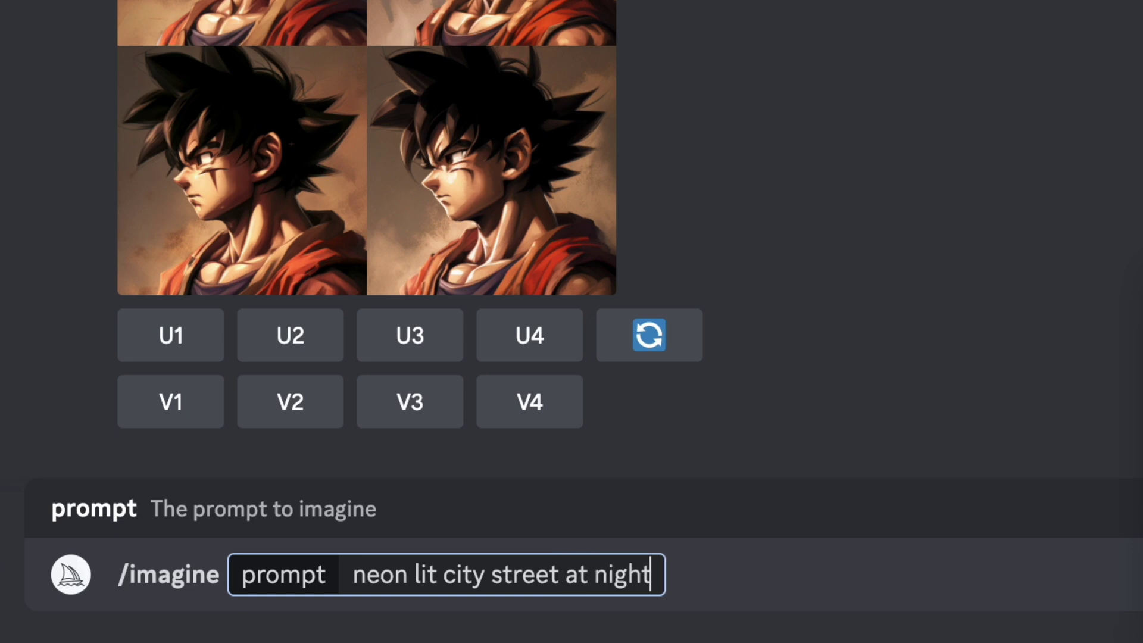
type(", red, new yo")
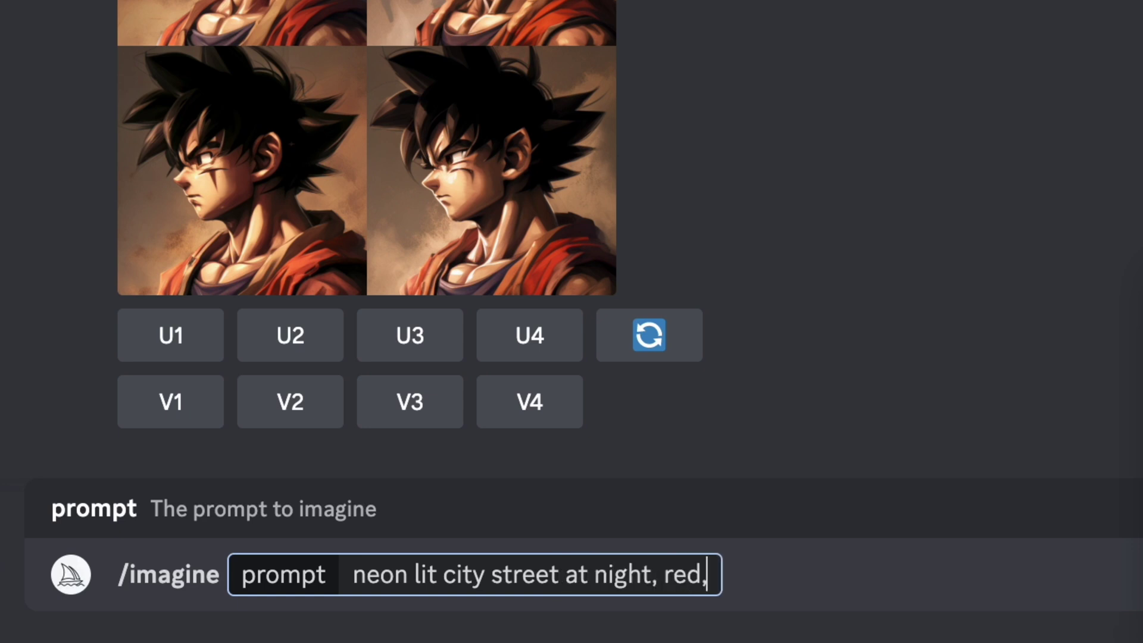
type("rk city")
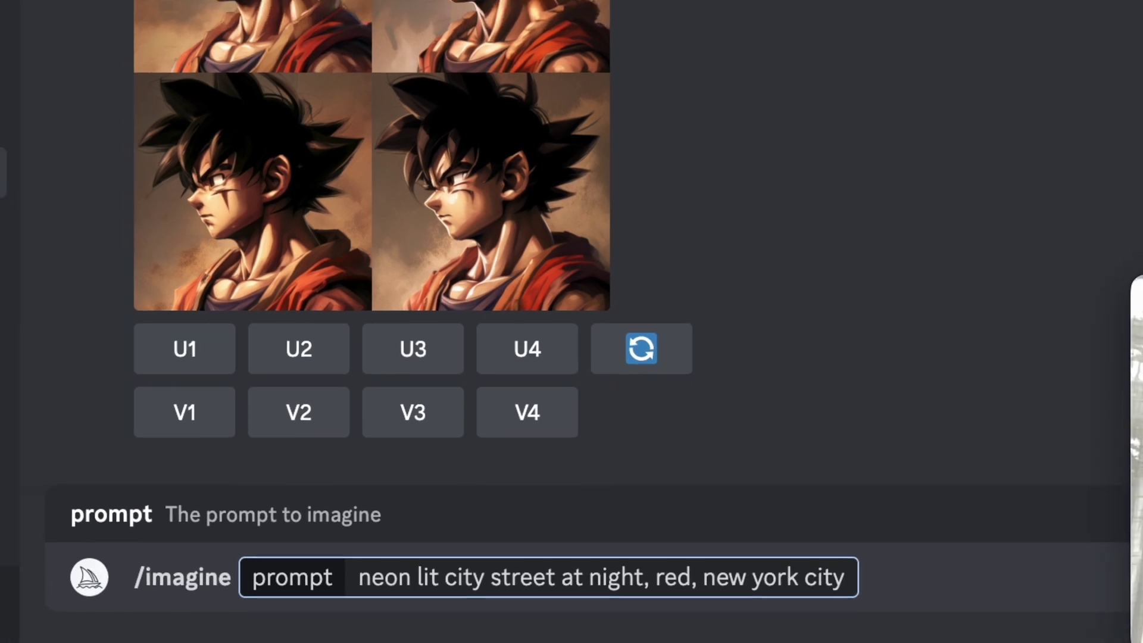
key("Return")
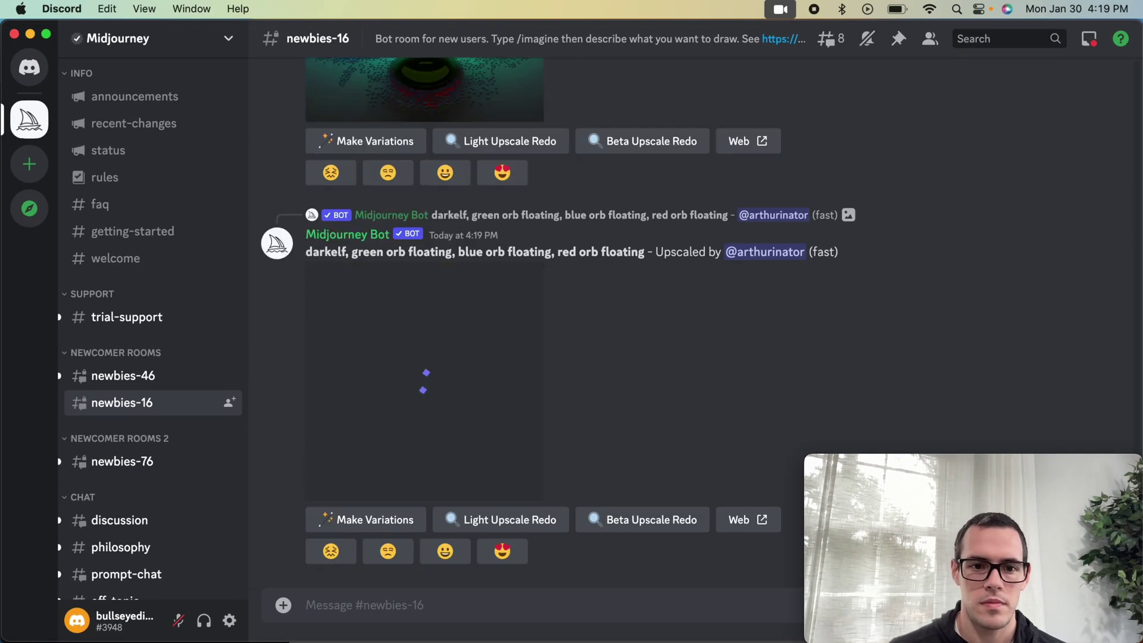
Scroll the newbies-16 channel until the finished neon New York street grid appears
scroll(673, 456, "up", 10)
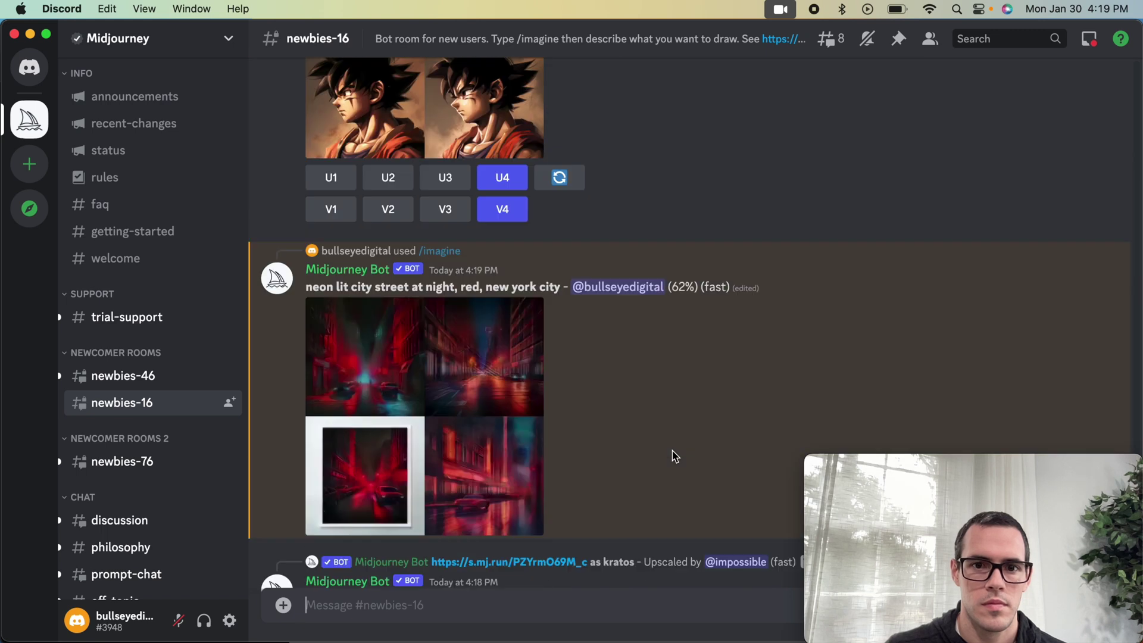
scroll(703, 437, "down", 5)
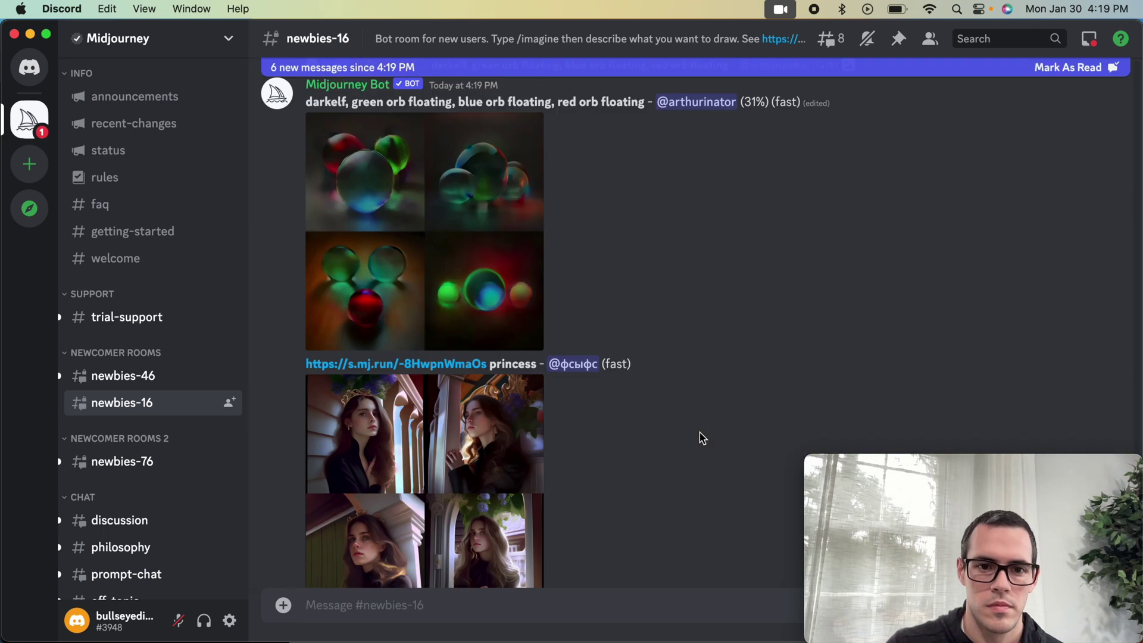
scroll(703, 438, "down", 5)
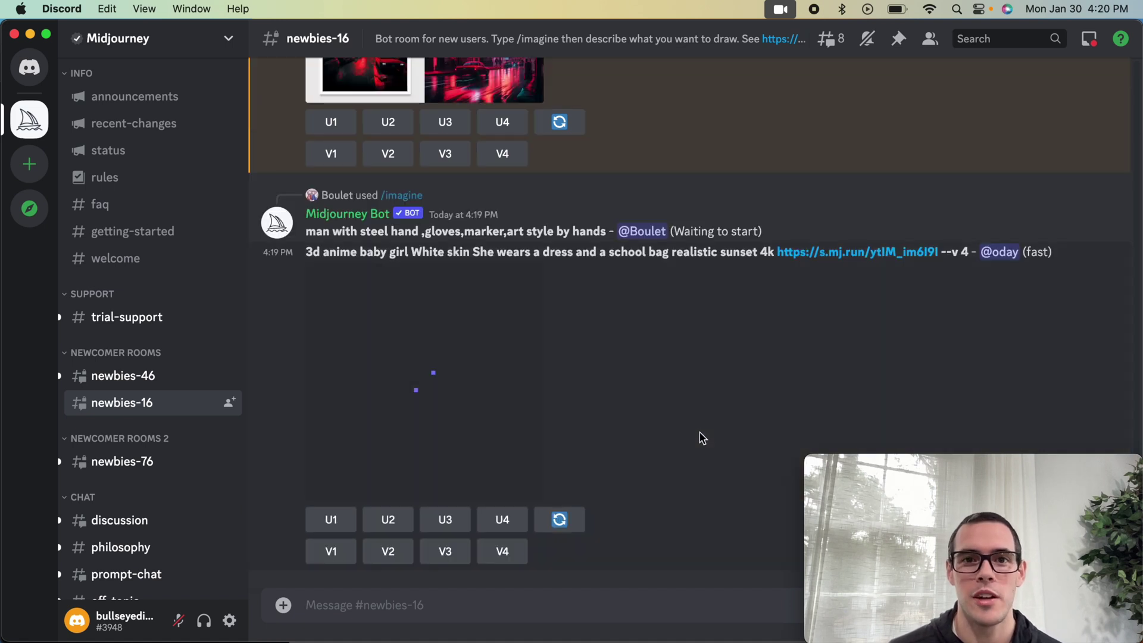
scroll(703, 438, "up", 5)
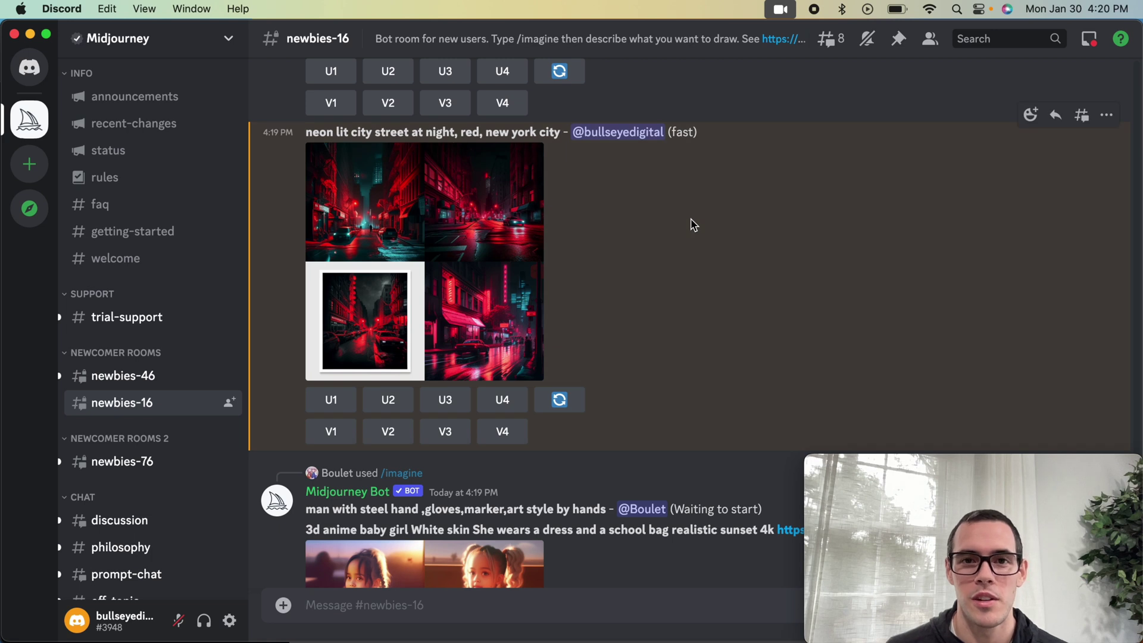
left_click(524, 220)
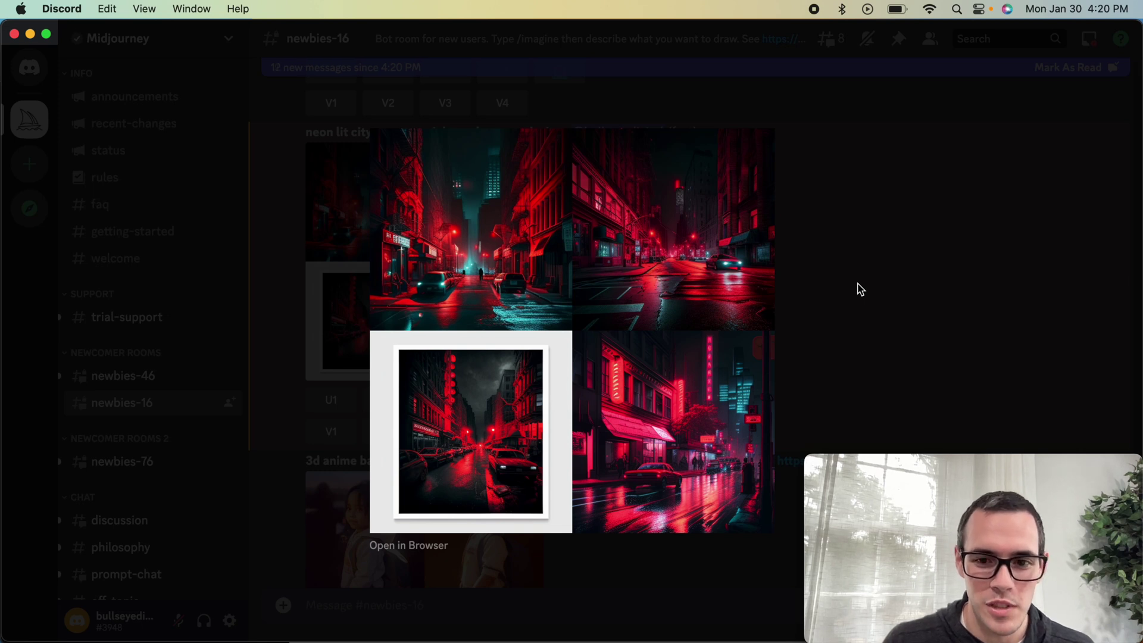
left_click(849, 350)
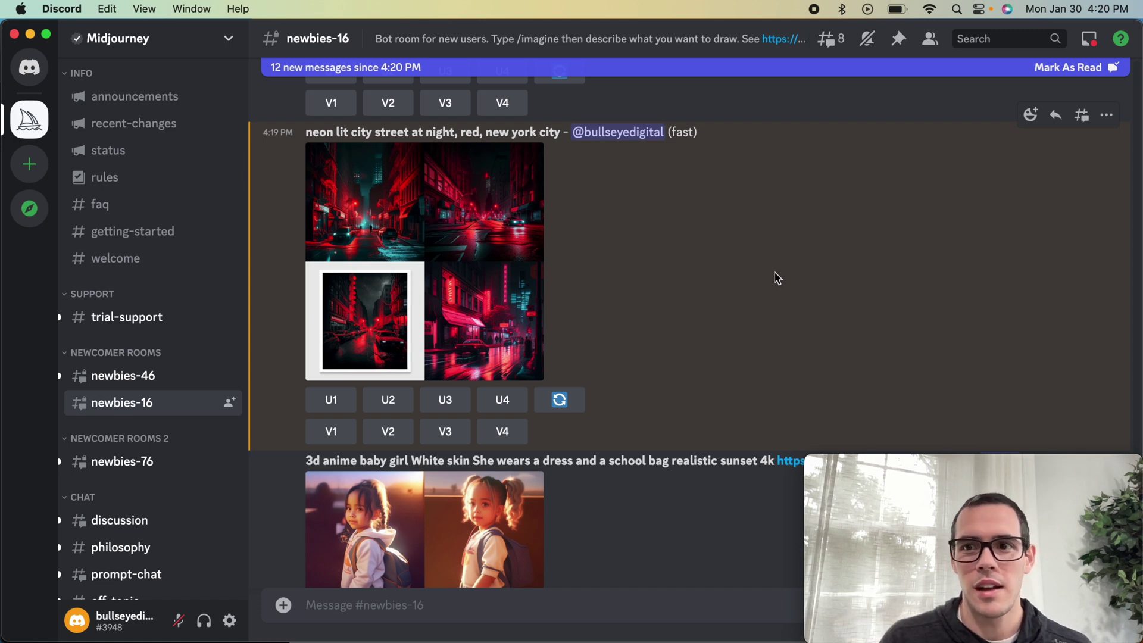
scroll(778, 278, "down", 3)
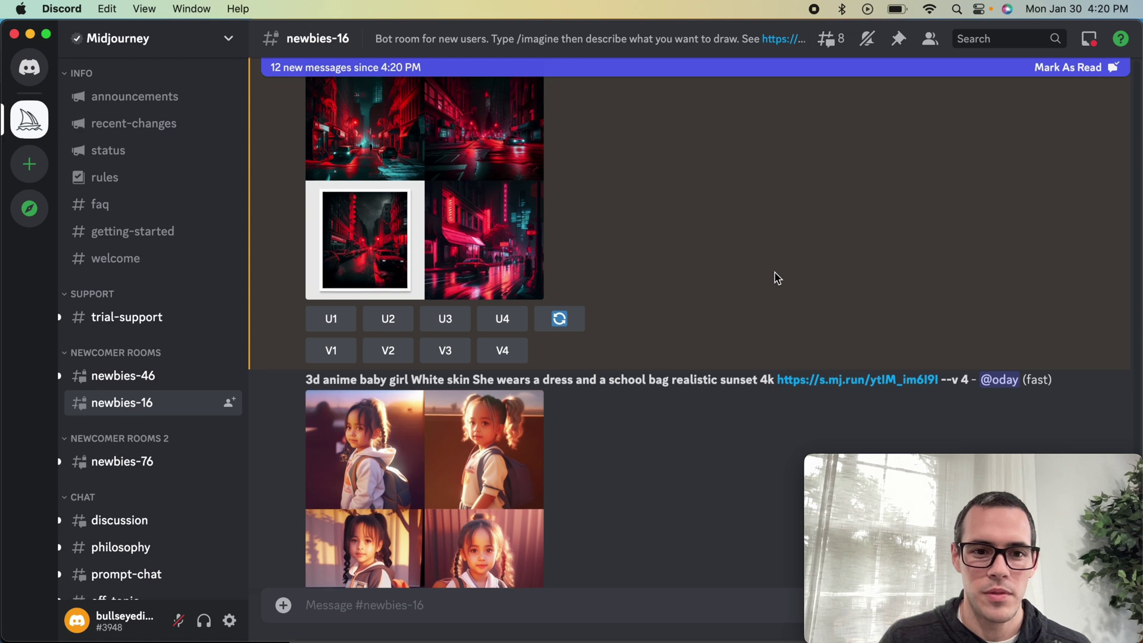
scroll(778, 277, "up", 3)
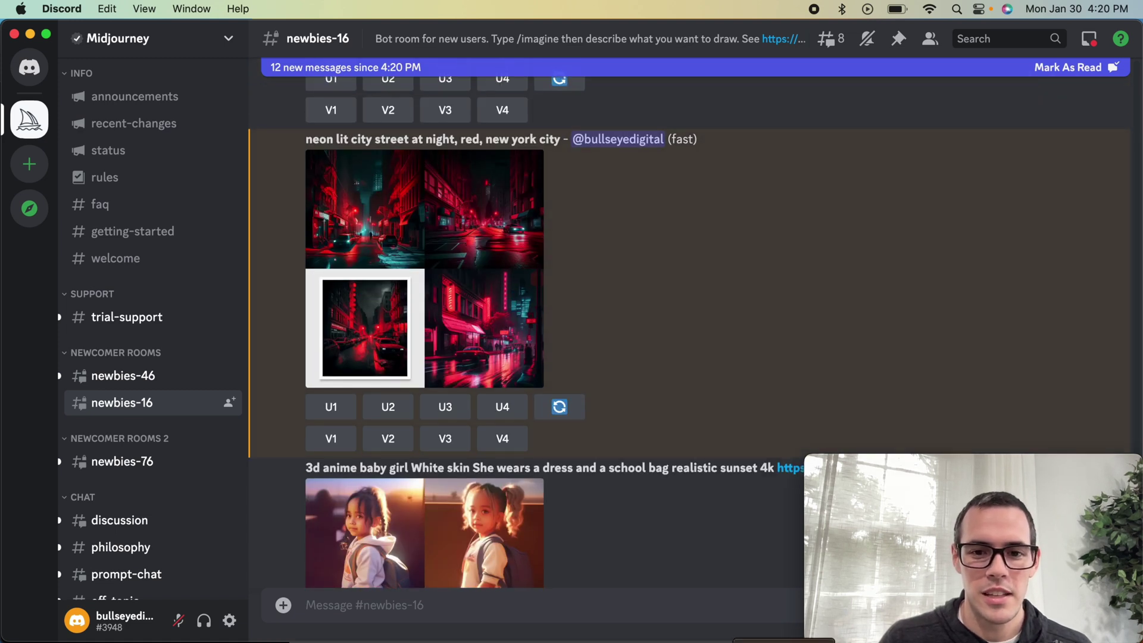
In Chrome, load midjourney.com from the profile tab and sign in to reach the profile gallery
key("super+Tab")
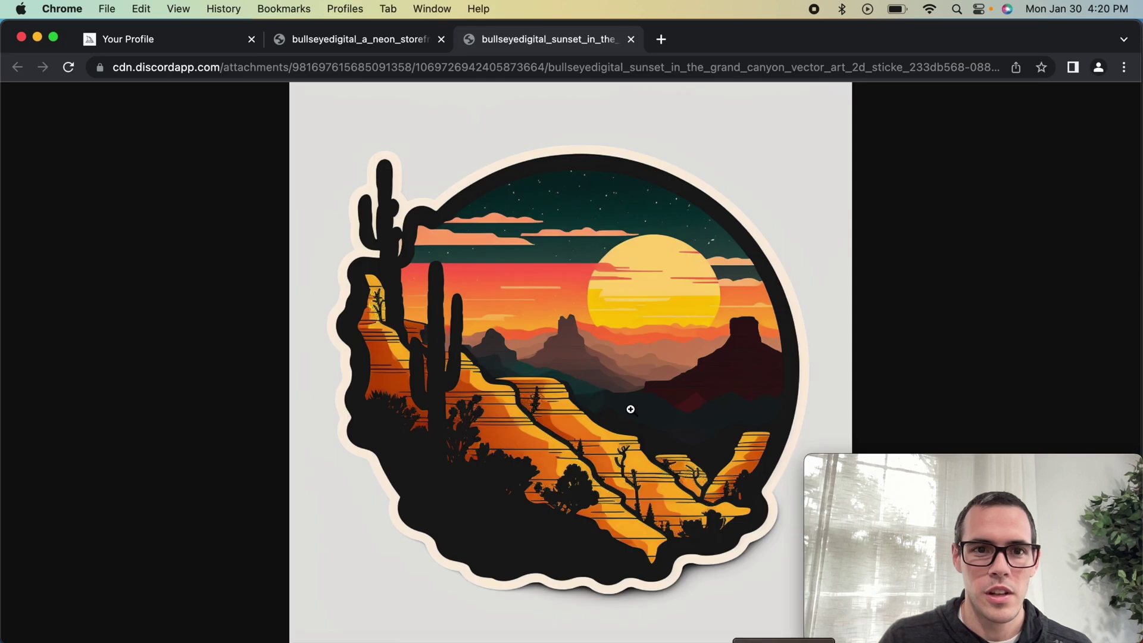
left_click(182, 44)
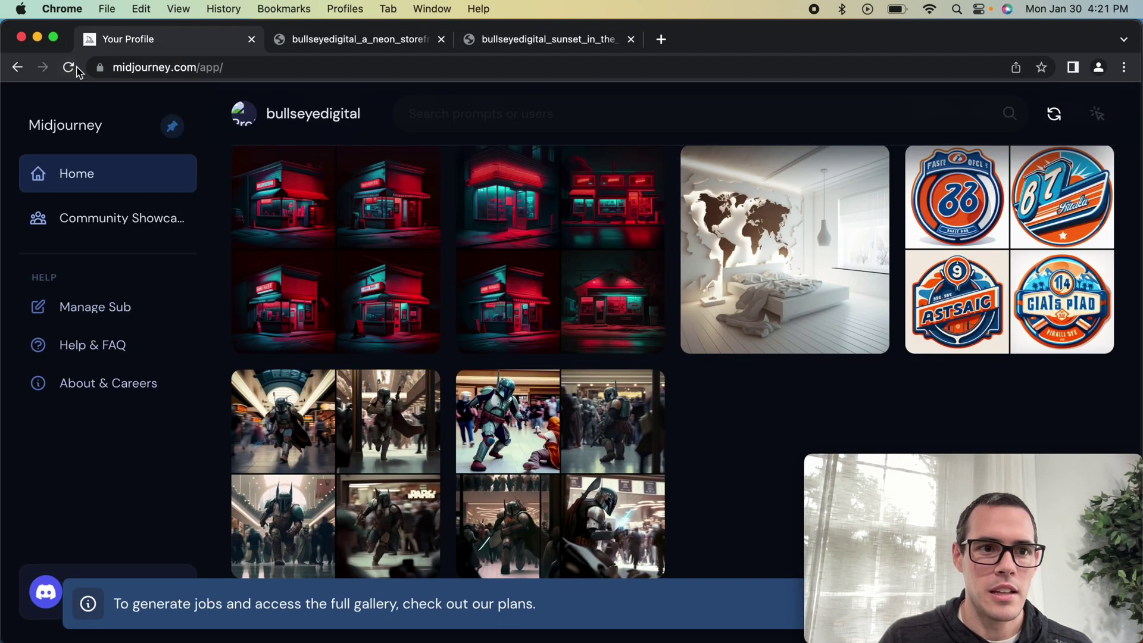
left_click(237, 68)
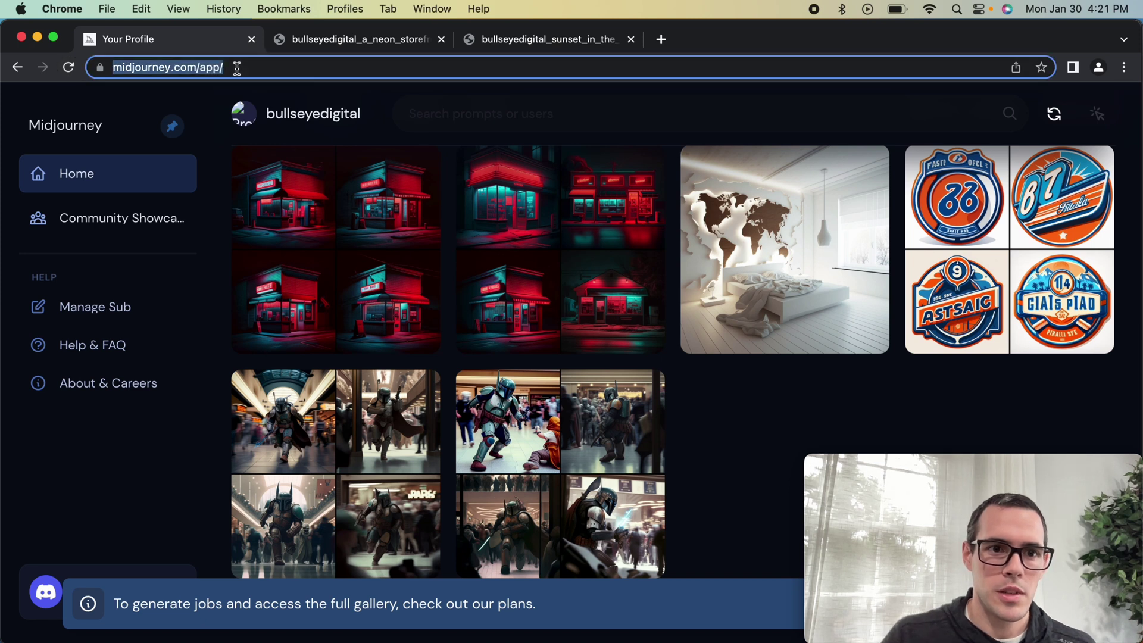
left_click(237, 68)
key("BackSpace")
key("BackSpace")
key("BackSpace")
key("BackSpace")
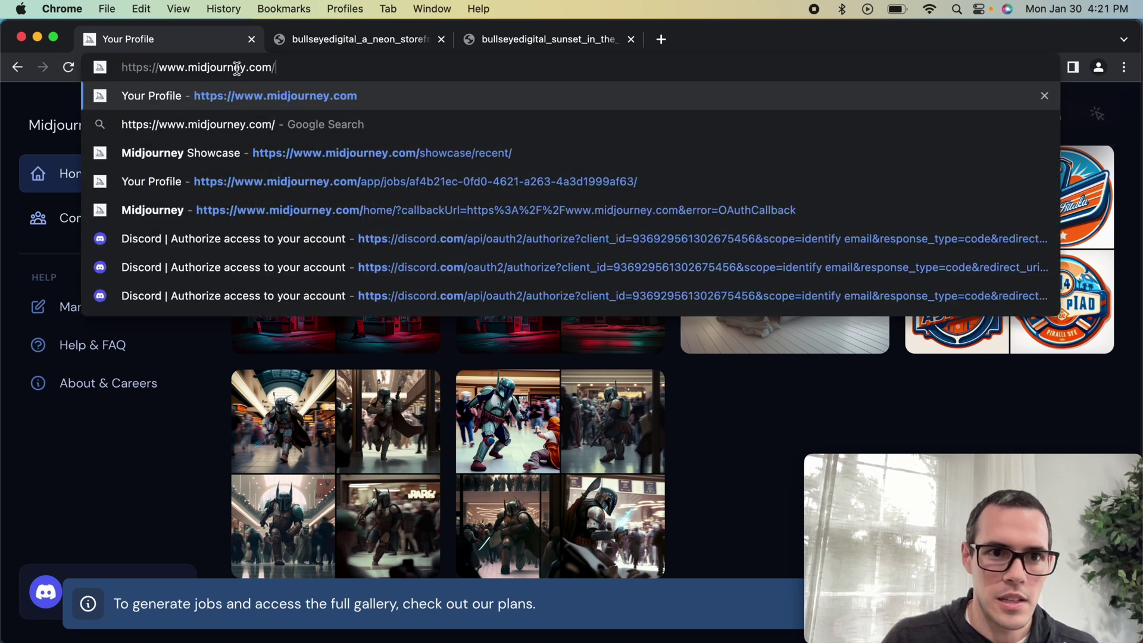
key("Return")
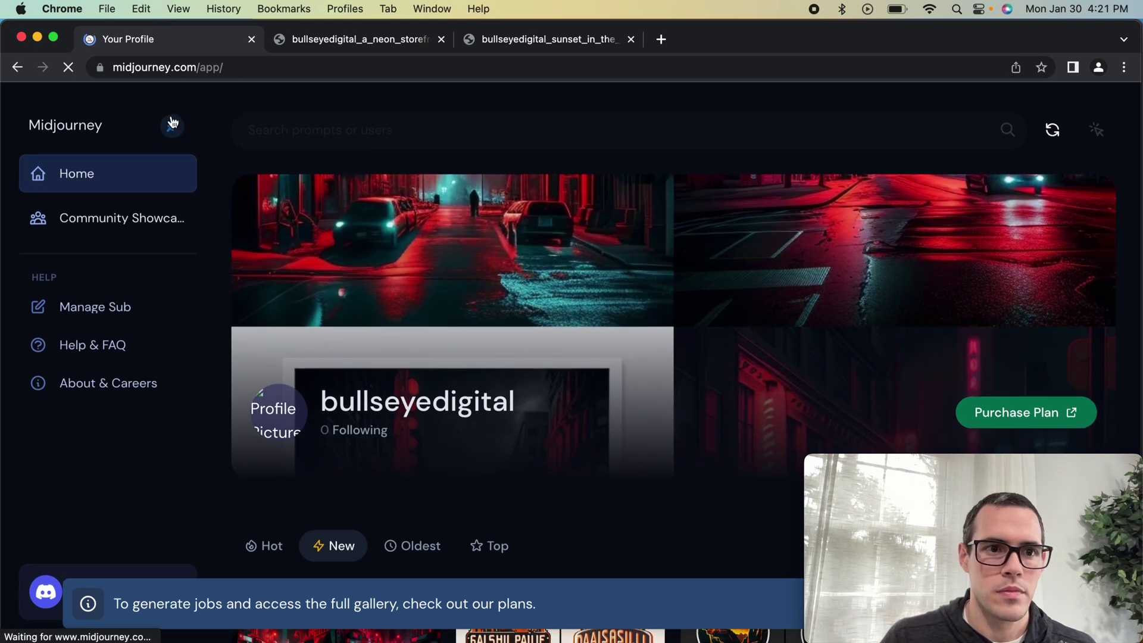
left_click(71, 125)
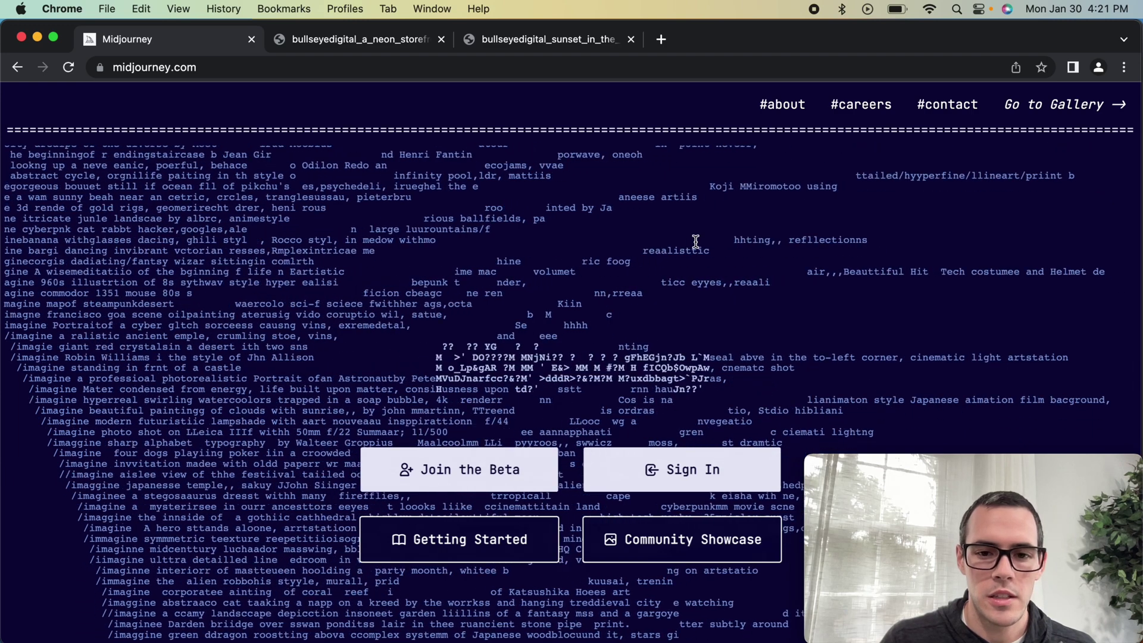
left_click(685, 471)
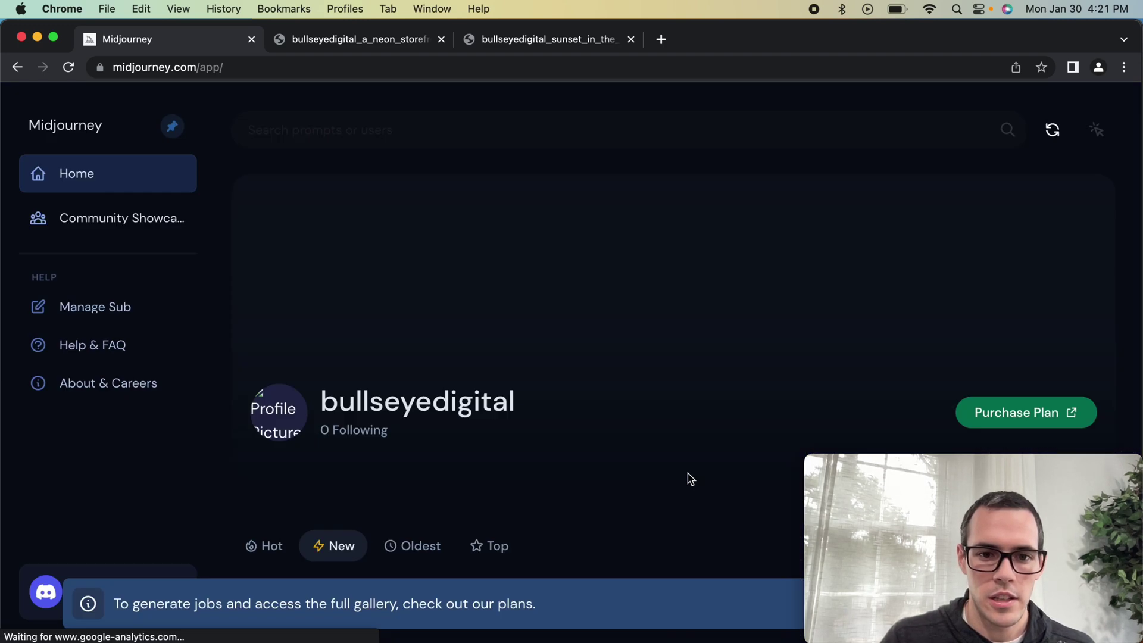
scroll(518, 446, "down", 3)
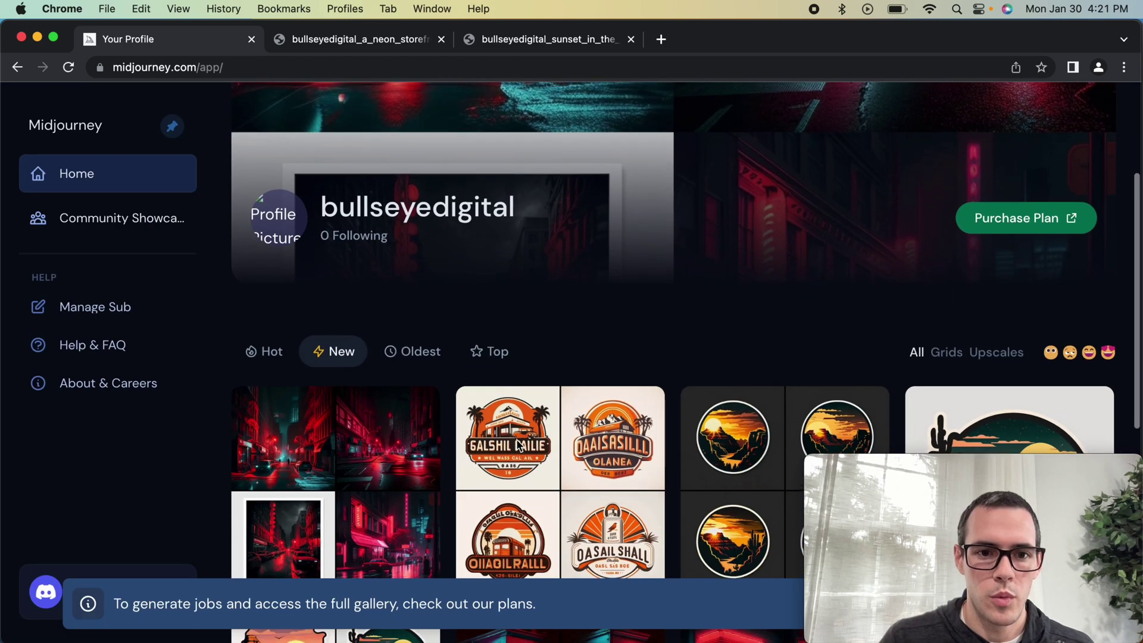
scroll(324, 320, "up", 3)
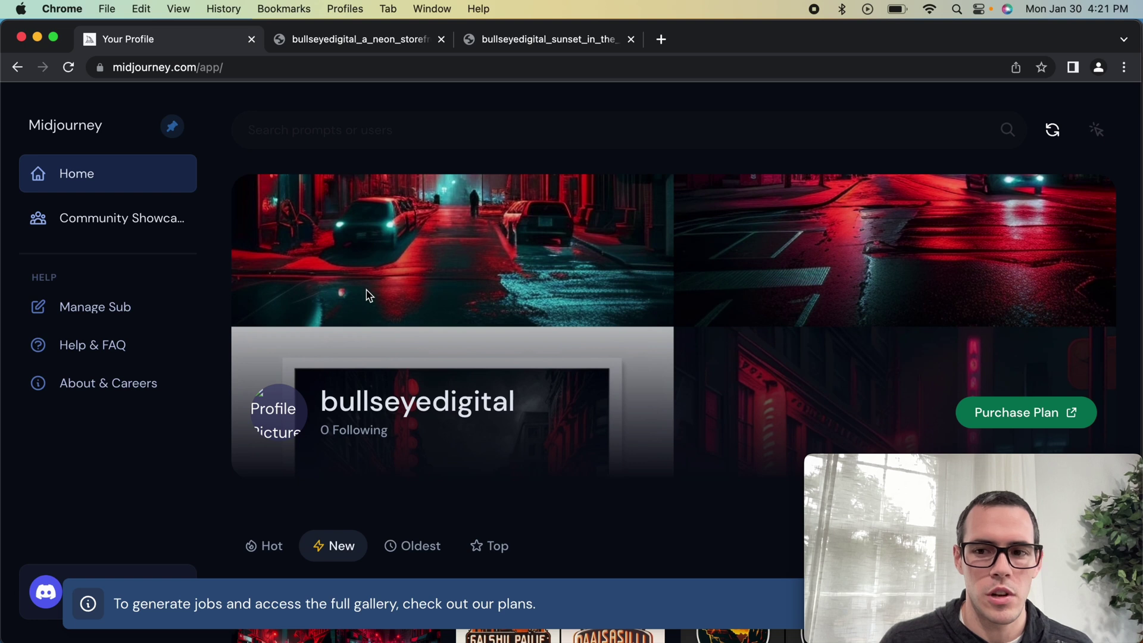
scroll(366, 294, "down", 2)
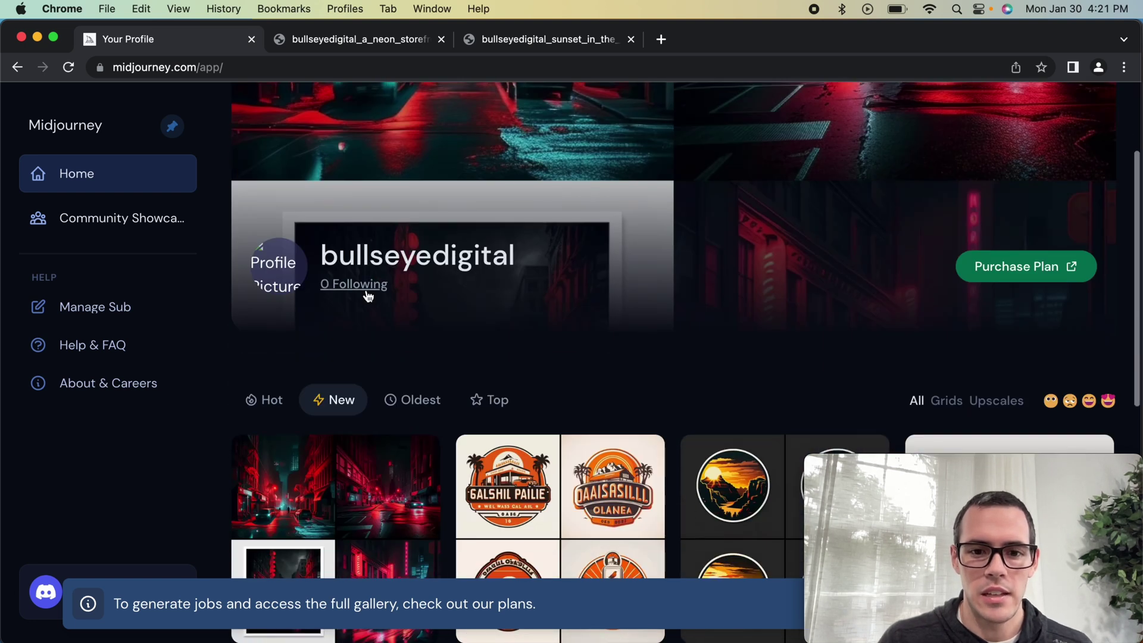
scroll(282, 277, "down", 2)
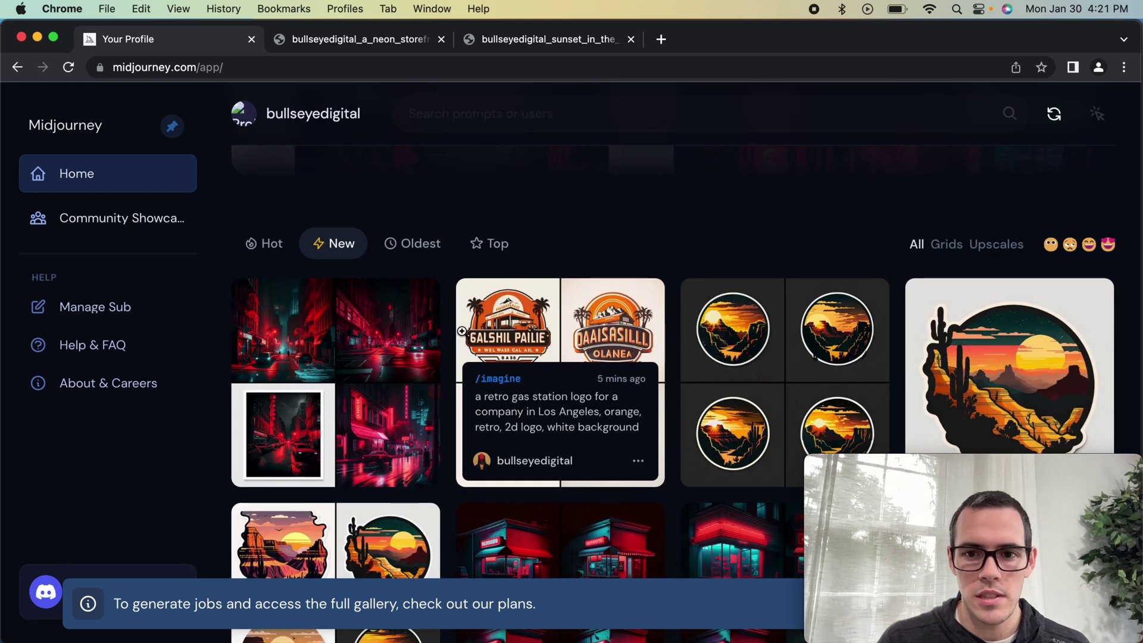
scroll(463, 332, "down", 3)
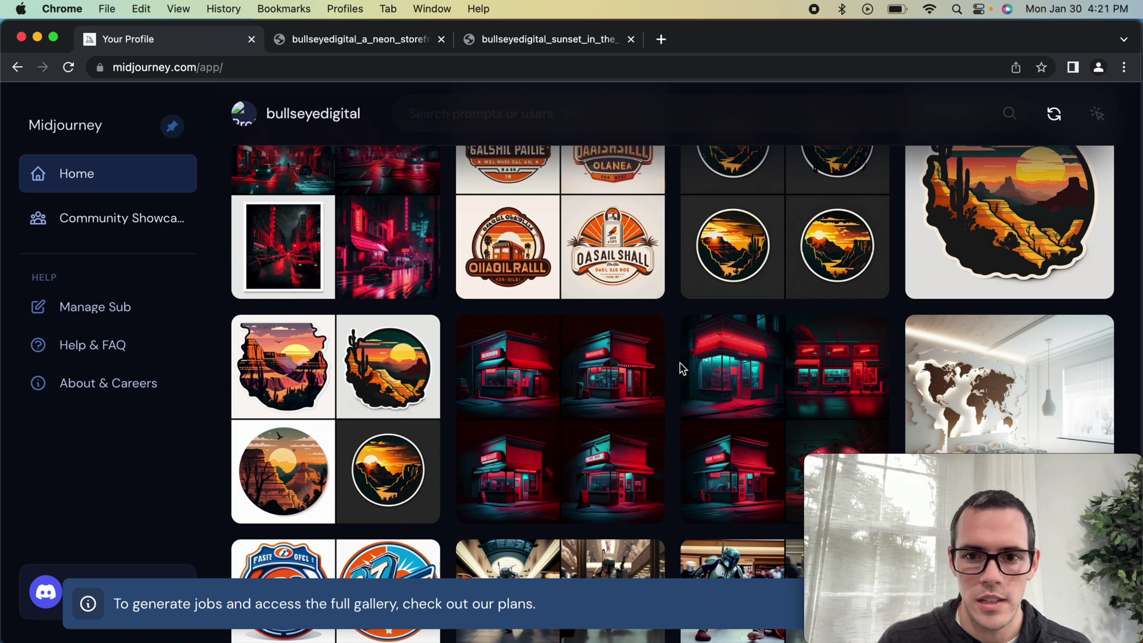
scroll(682, 370, "up", 2)
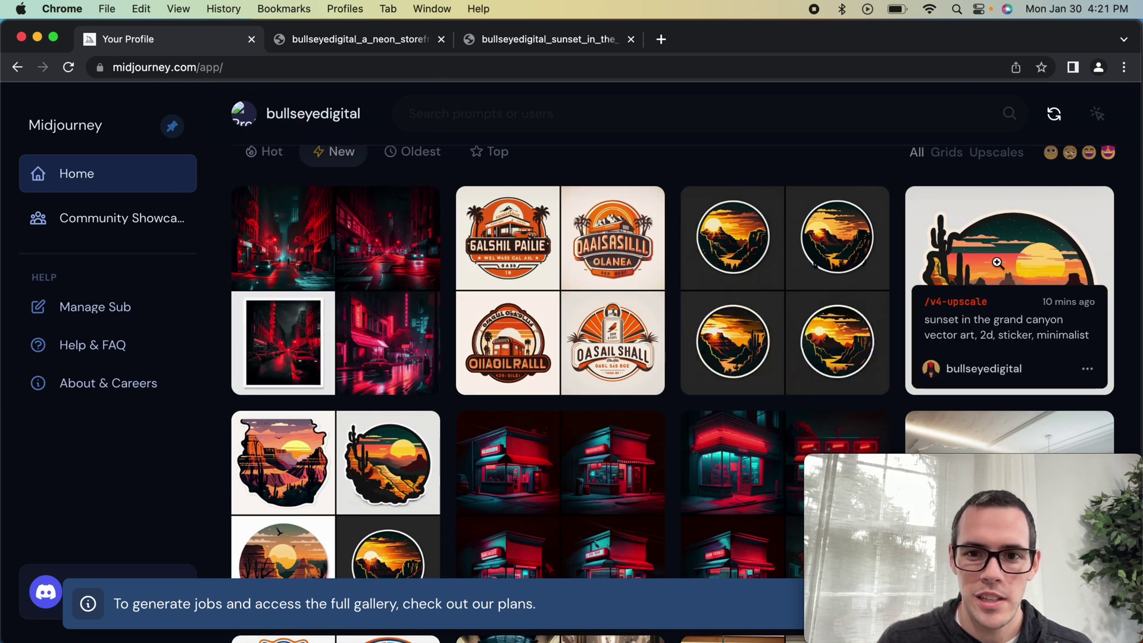
scroll(997, 262, "down", 5)
scroll(997, 261, "up", 7)
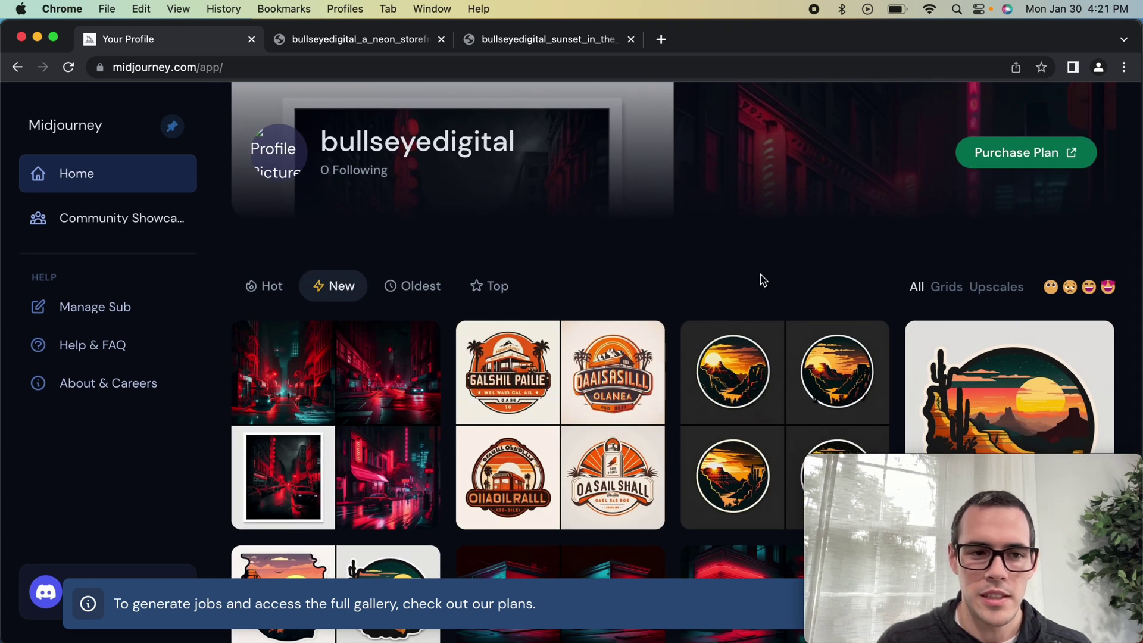
left_click(99, 219)
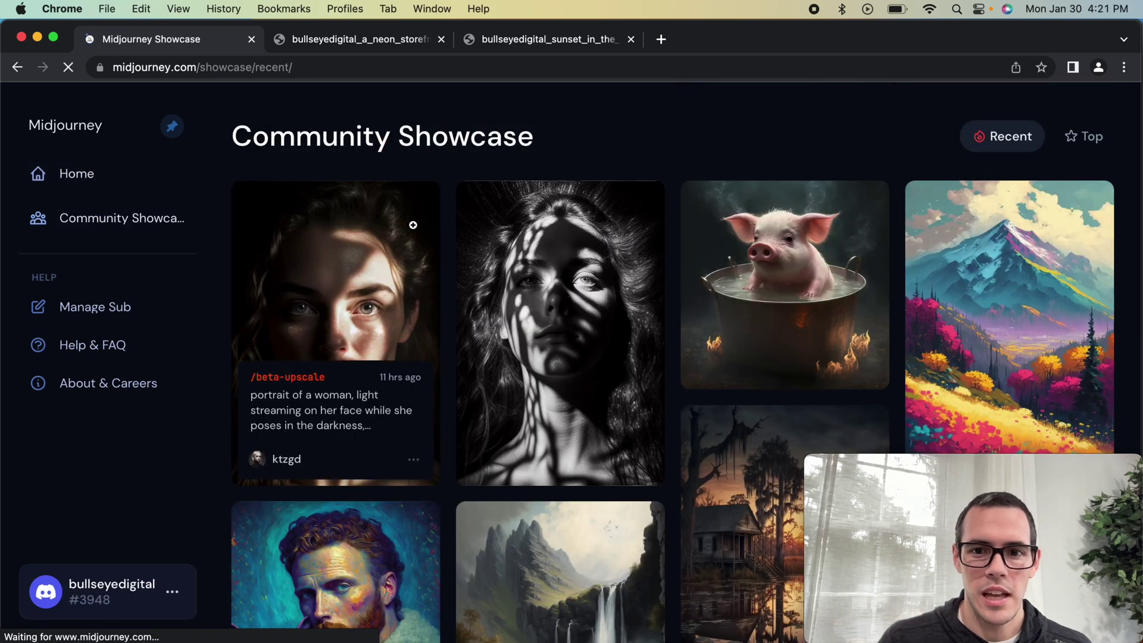
scroll(350, 230, "down", 6)
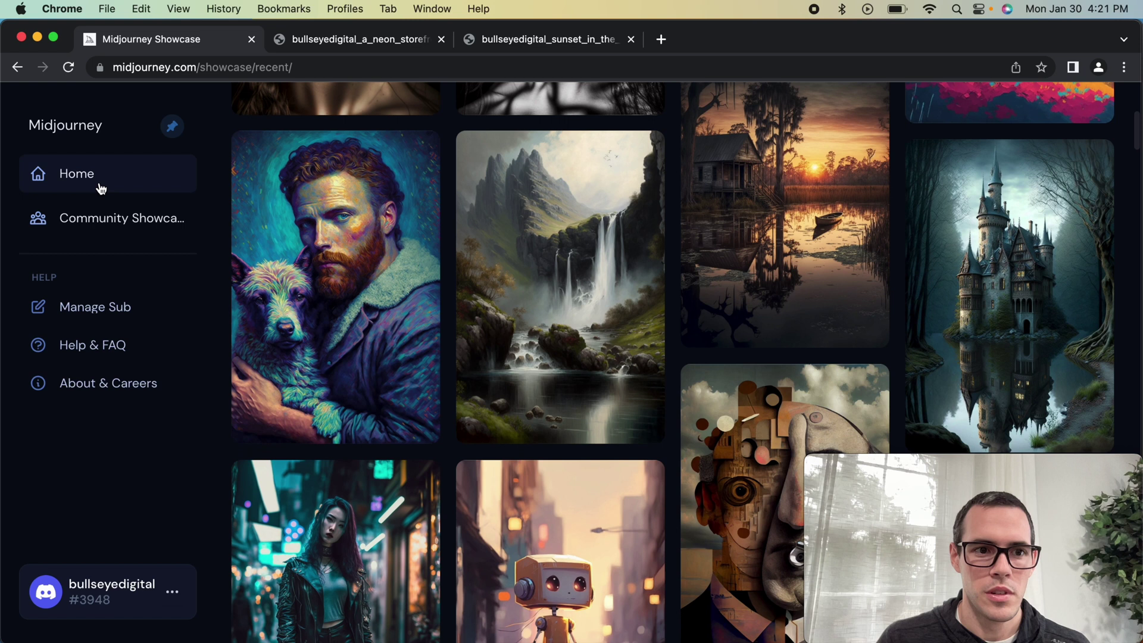
left_click(99, 186)
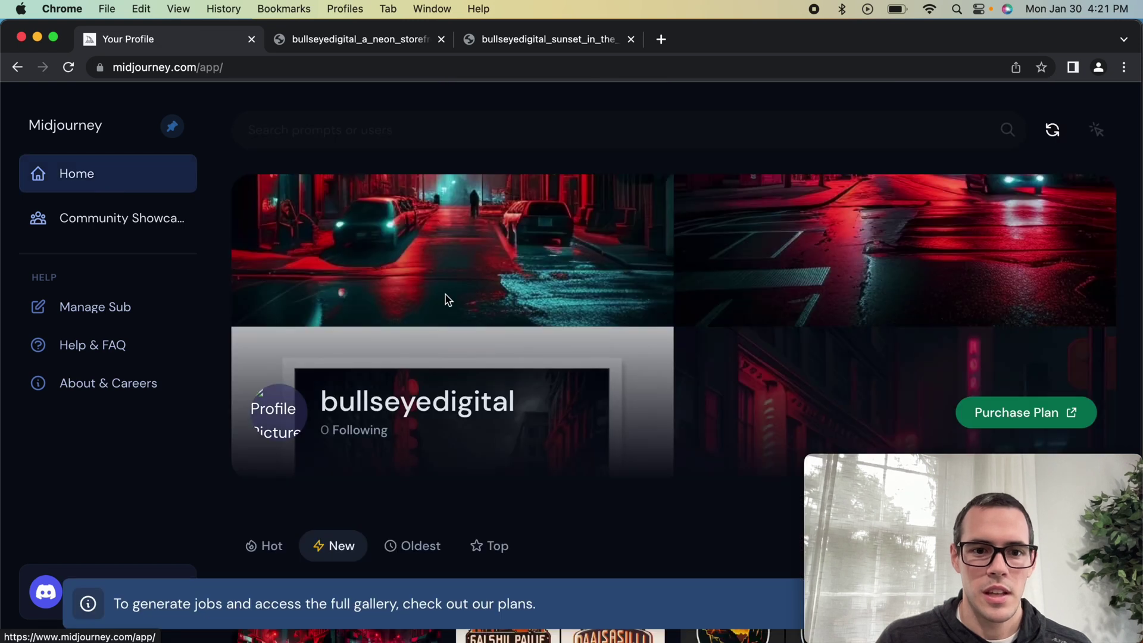
scroll(487, 315, "down", 1)
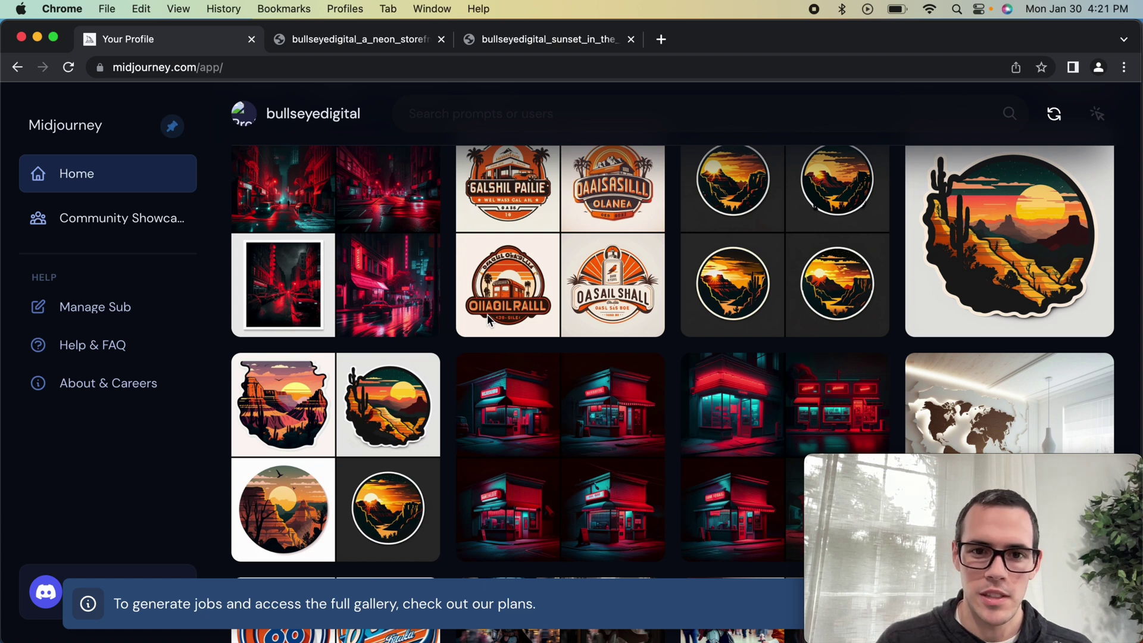
scroll(564, 358, "down", 6)
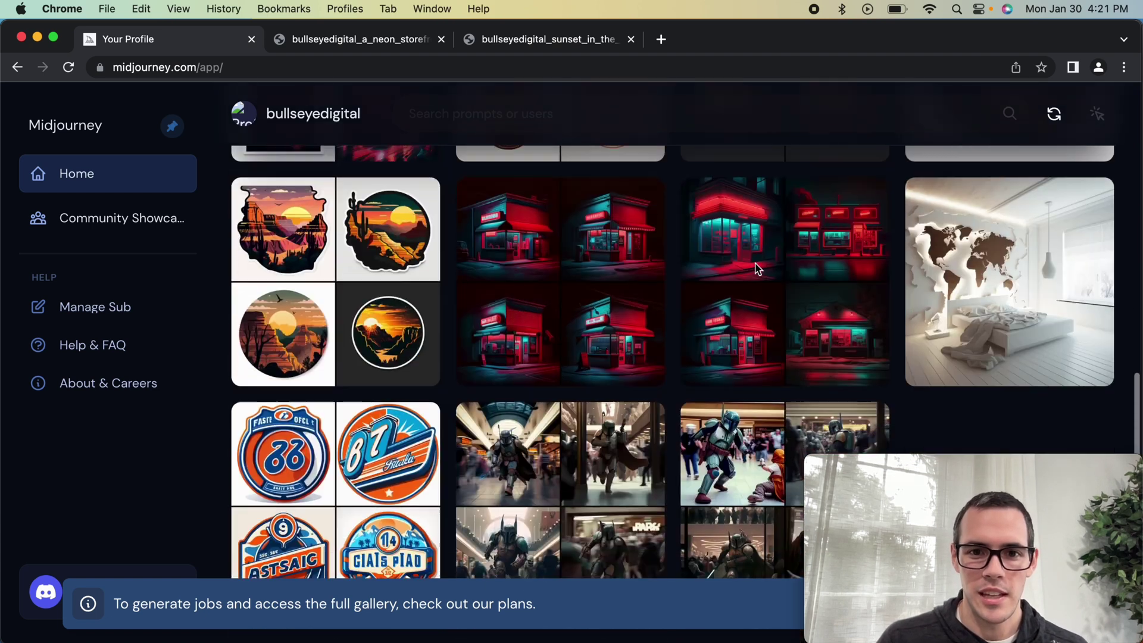
scroll(564, 363, "up", 8)
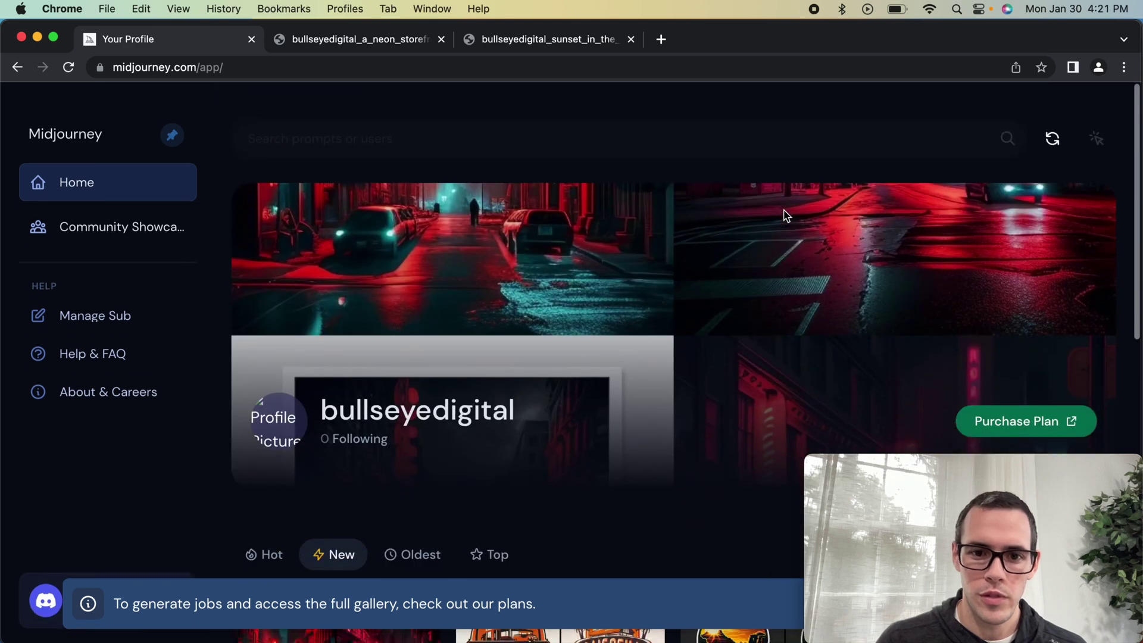